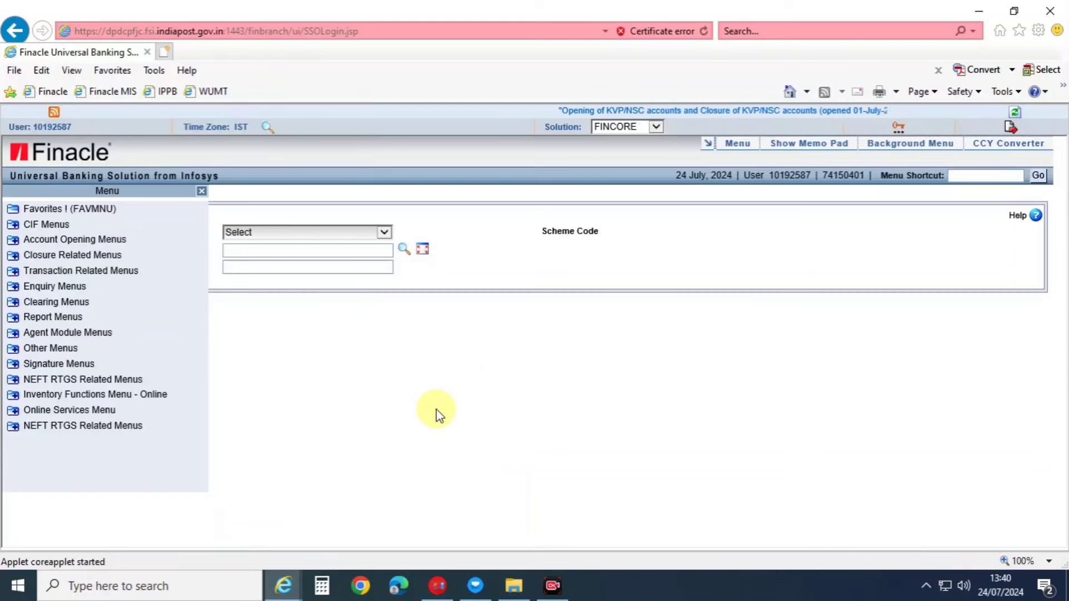
Open the HTDREN Term Deposit Renewal screen through the Menu Shortcut.
click(961, 175)
text(HTDREN)
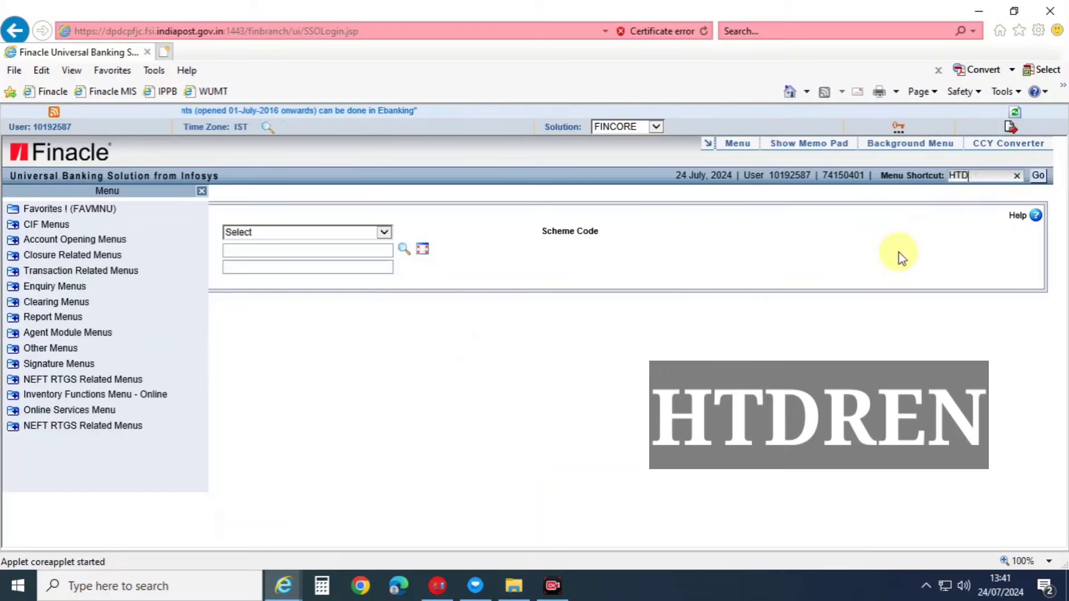
click(1039, 176)
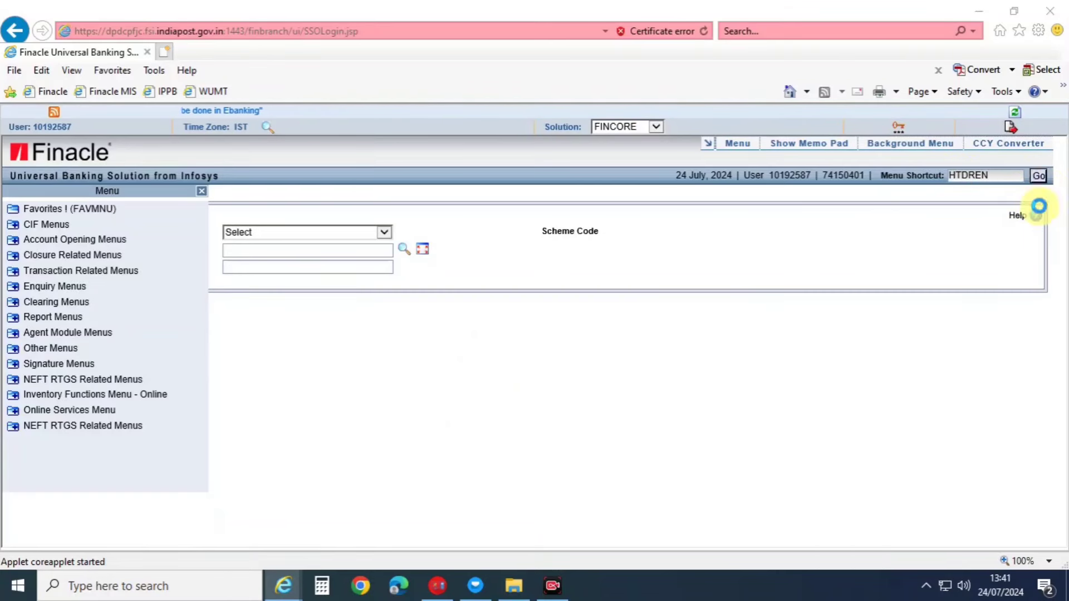
click(591, 366)
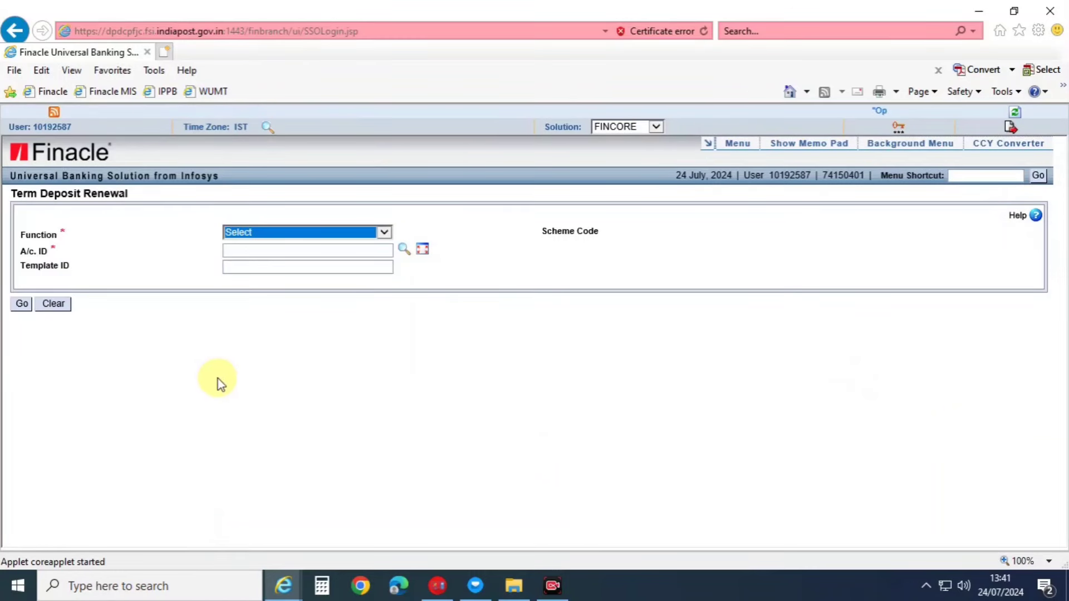
Choose function R - Renewal and load the senior citizen deposit account by its A/c. ID.
triple_click(33, 198)
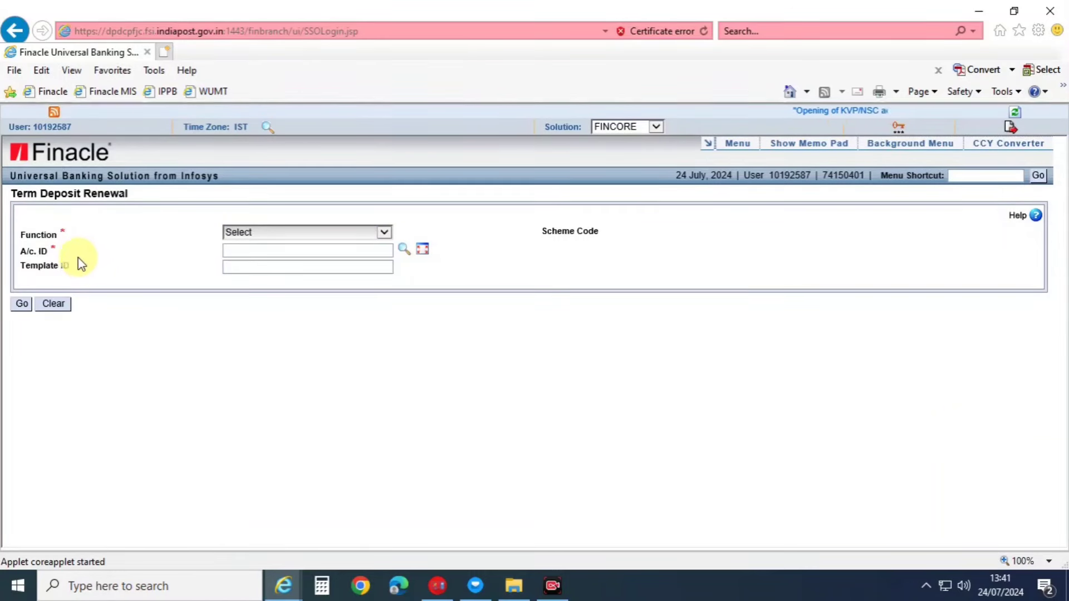
click(334, 233)
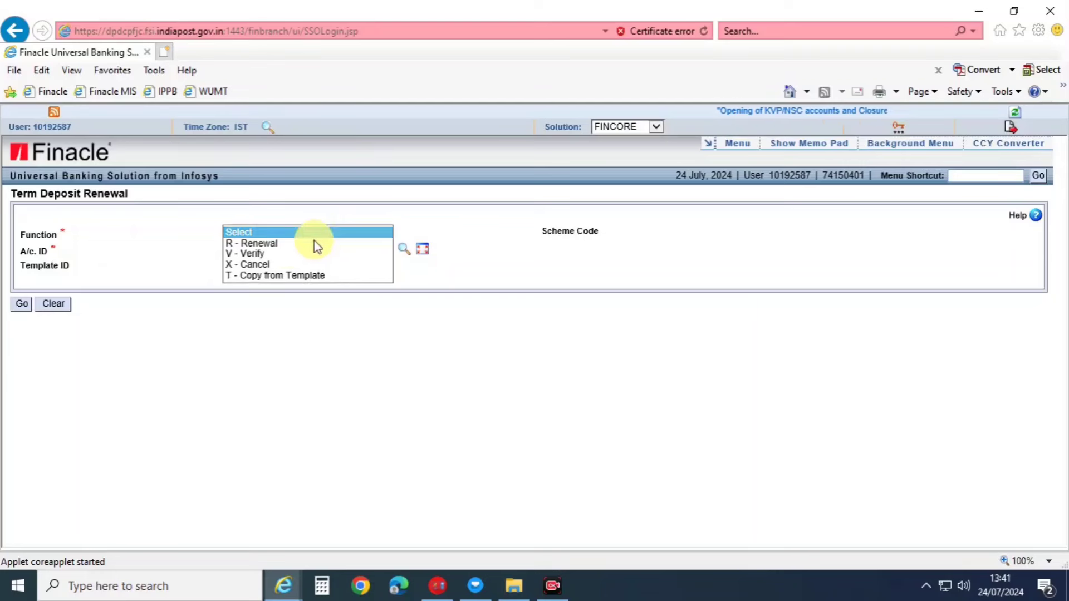
click(287, 244)
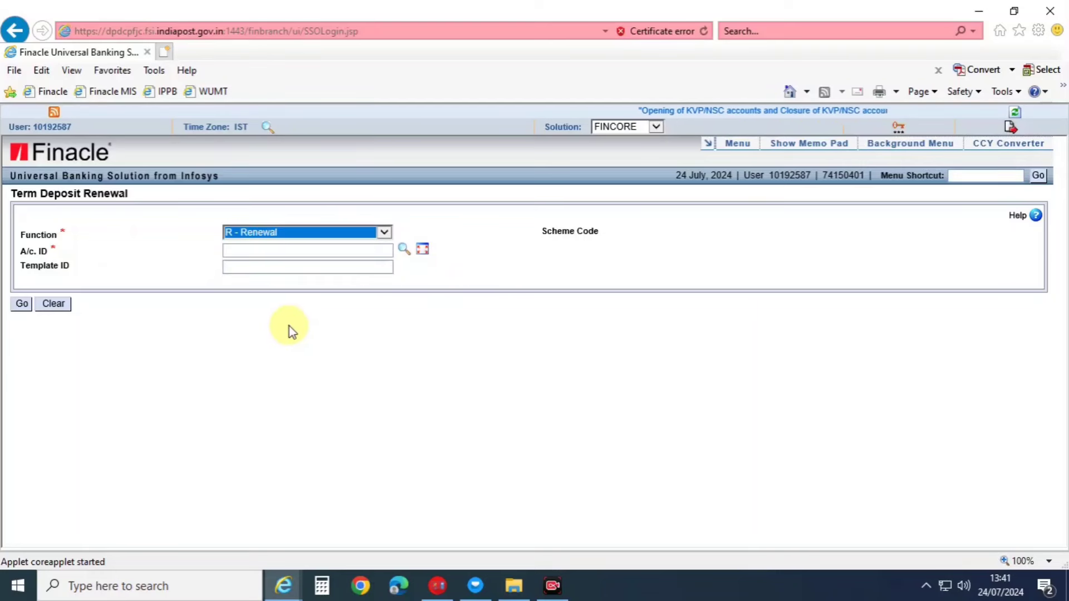
click(239, 250)
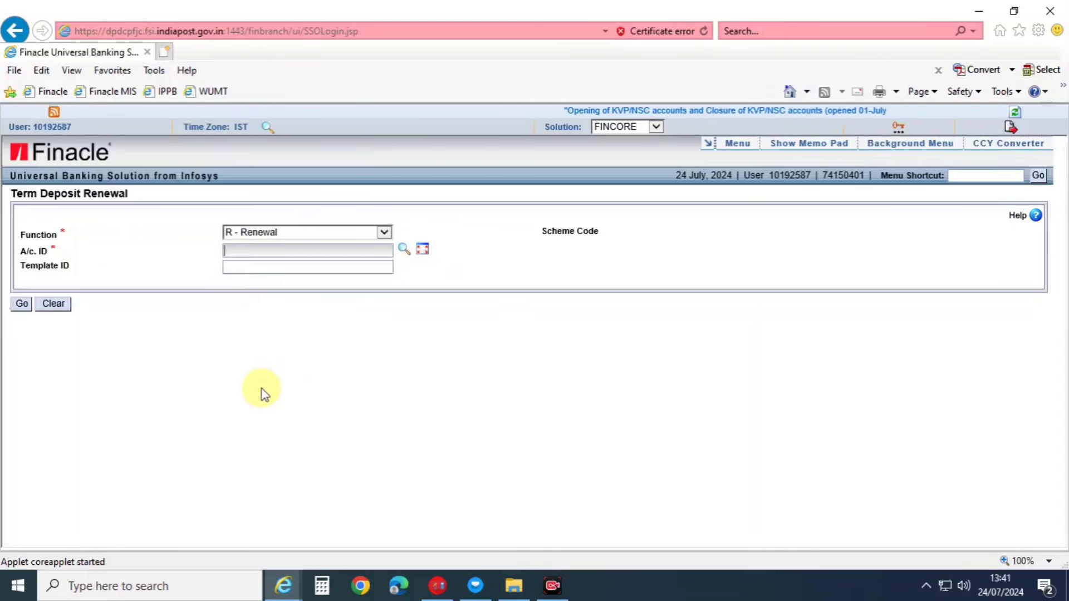
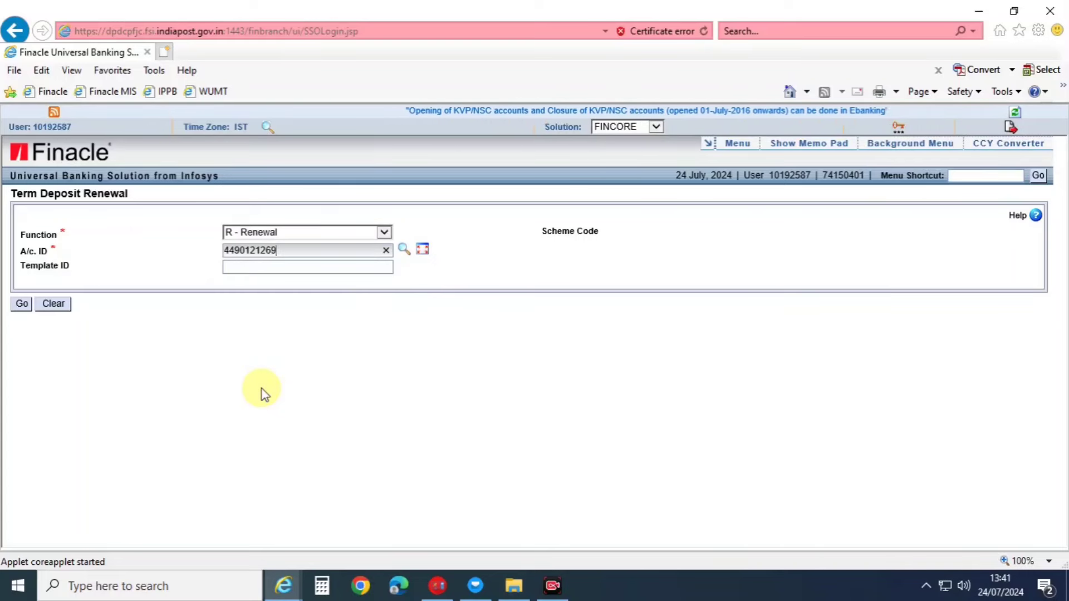
key(Return)
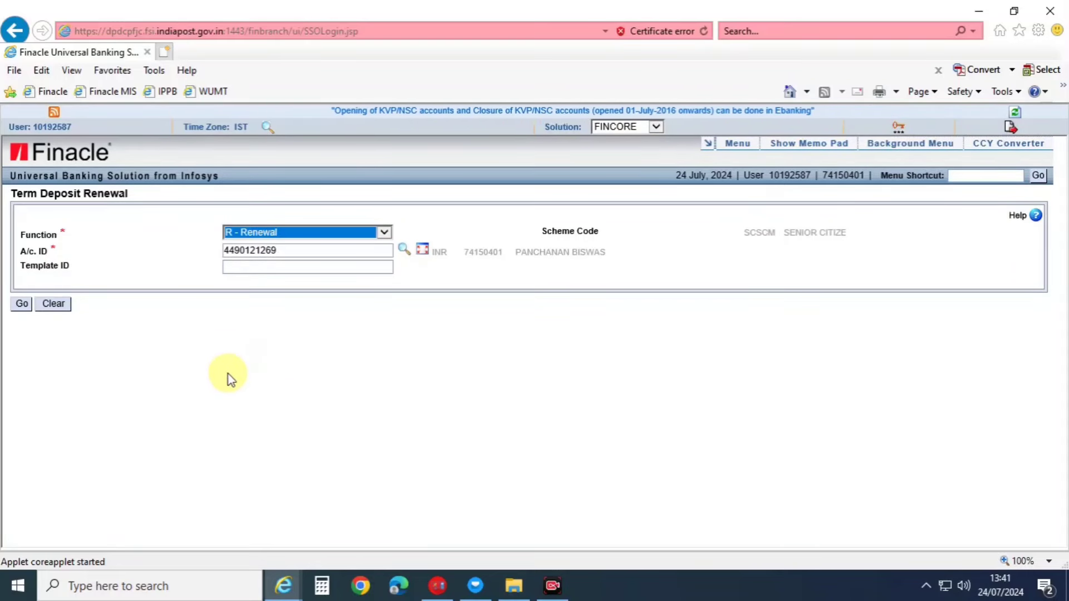
Bring up the renewal details and keep Calculate Overdue Int. at No.
click(20, 304)
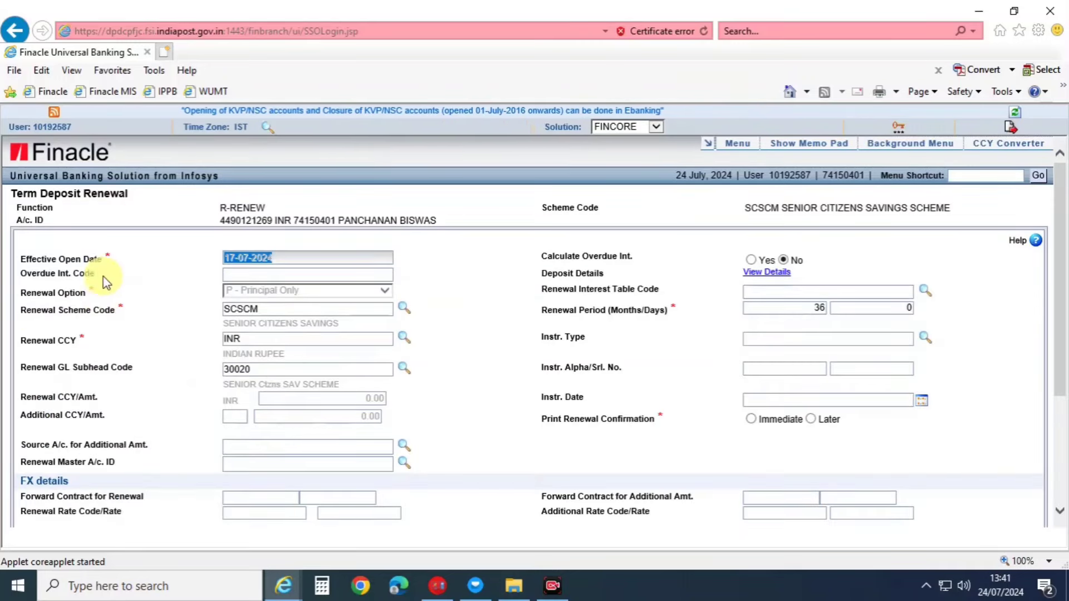
drag(104, 259, 59, 259)
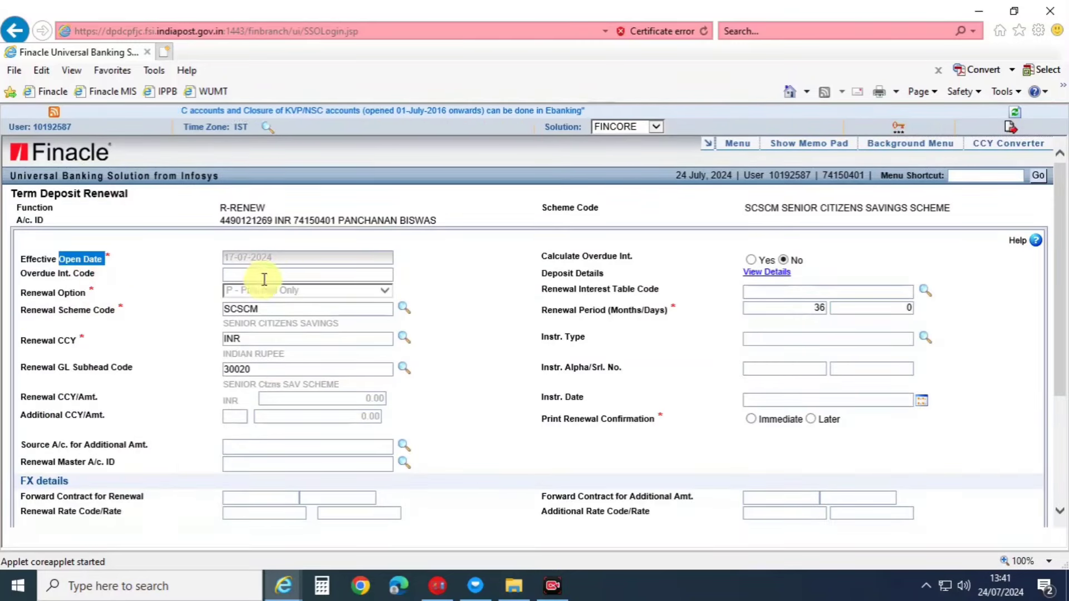
click(284, 264)
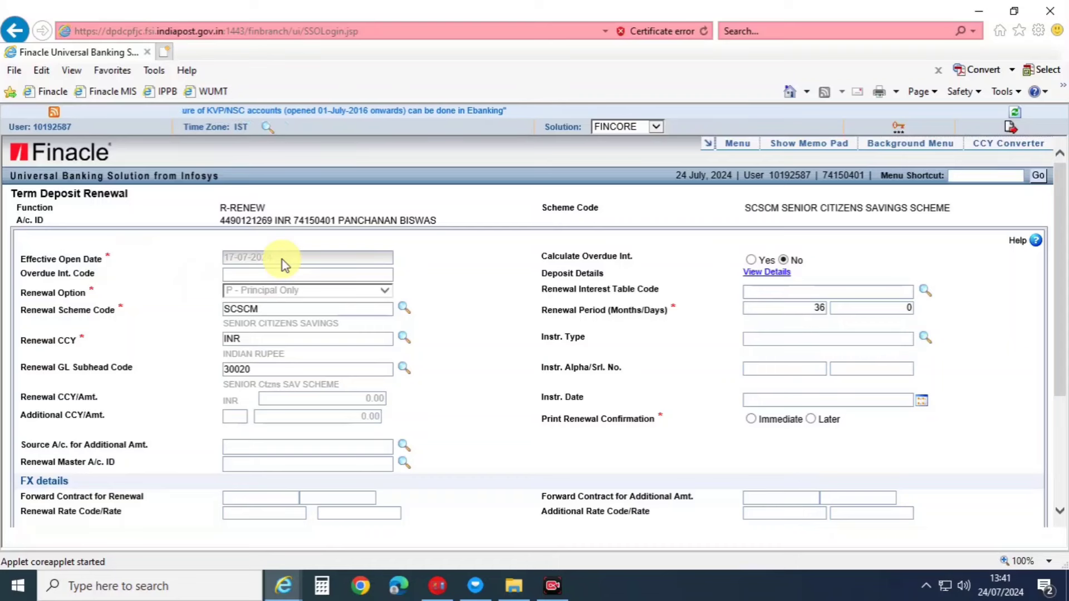
click(169, 294)
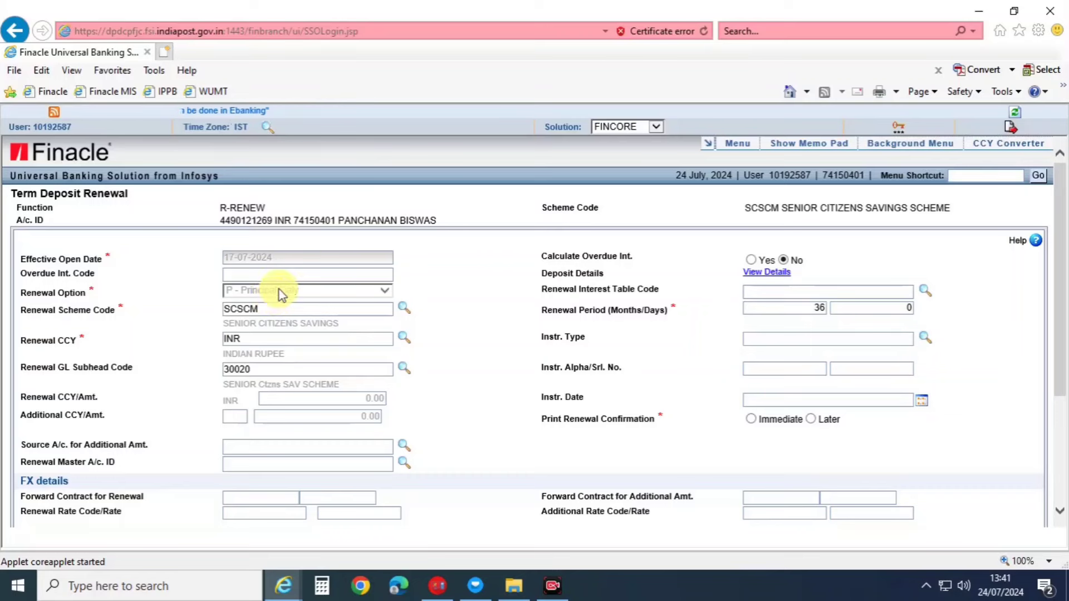
drag(611, 256, 750, 260)
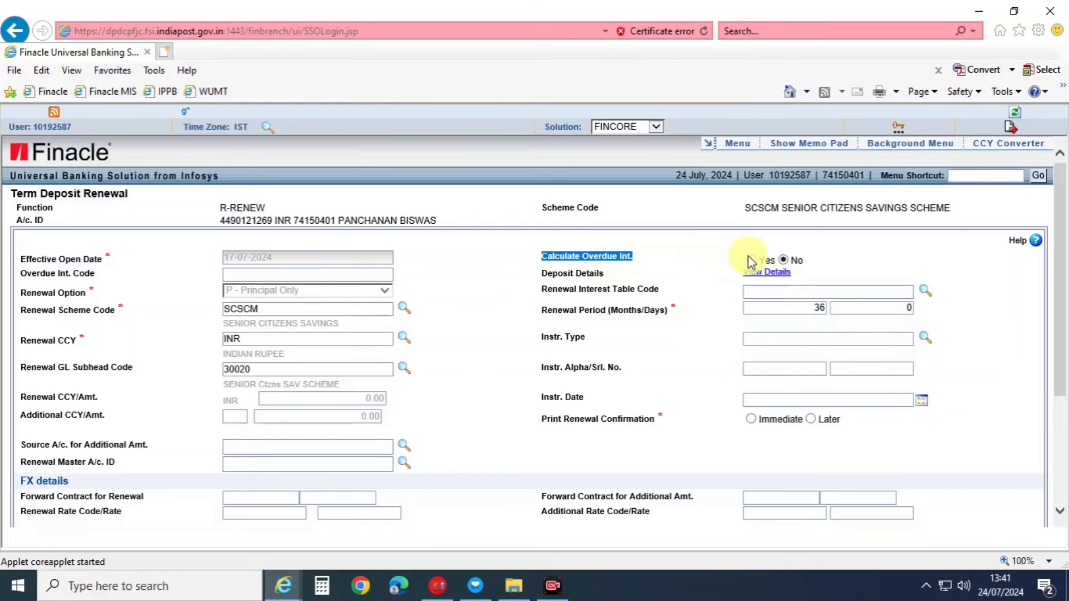
click(783, 260)
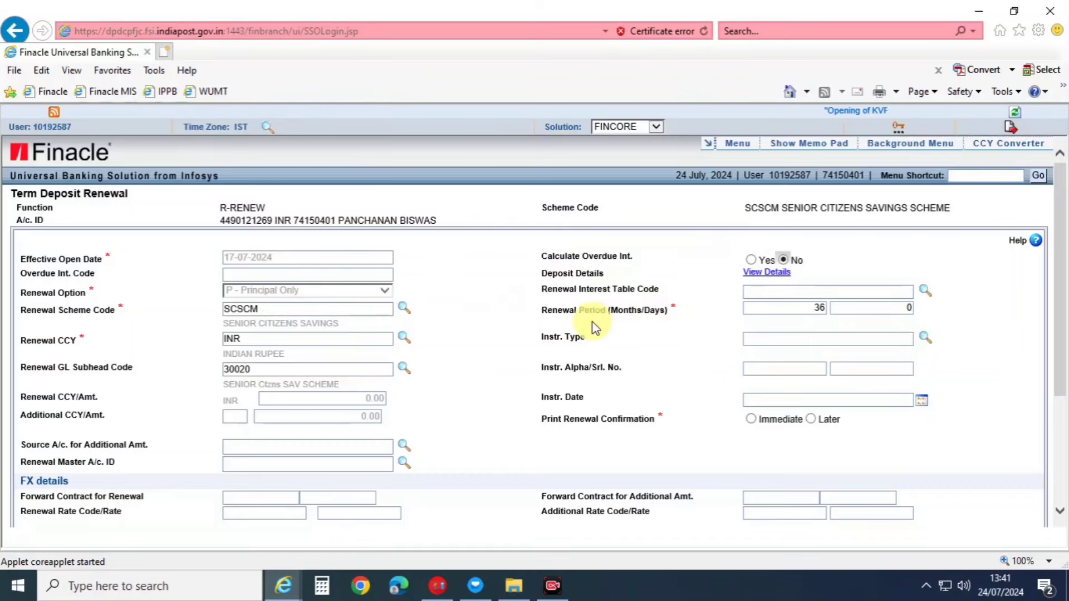
Set Print Renewal Confirmation to Immediate and review the 36-month SCSCM Principal Only renewal fields.
scroll(536, 382, down, 1)
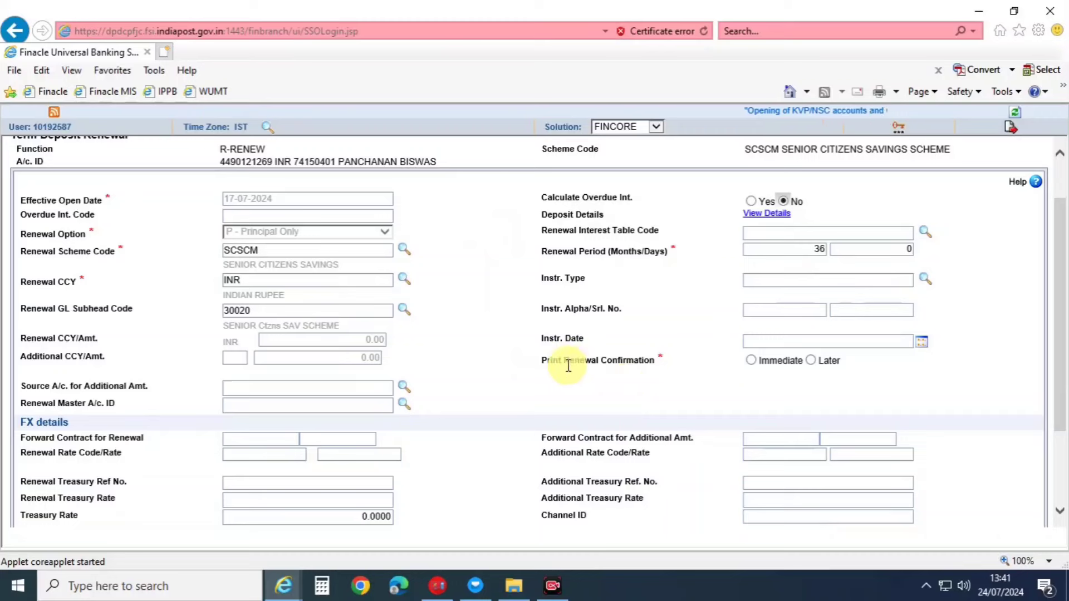
drag(543, 360, 668, 374)
click(770, 409)
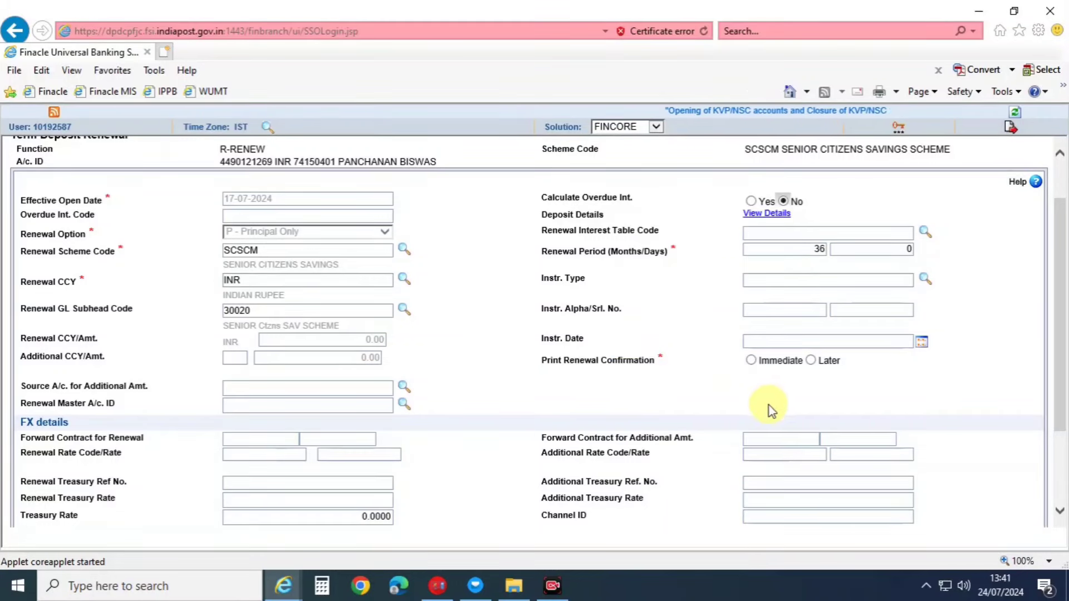
click(751, 360)
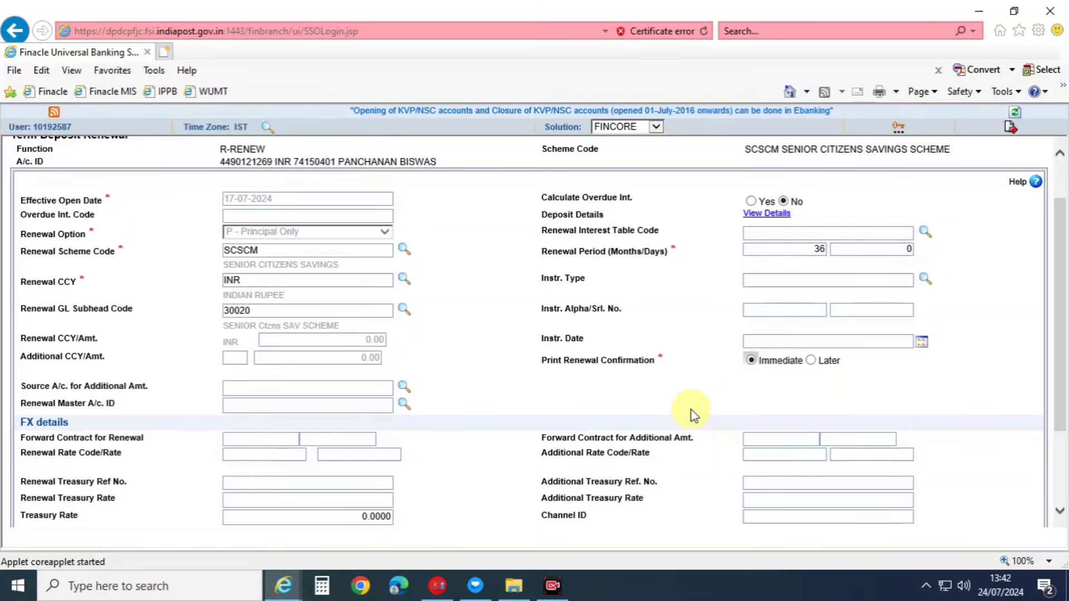
scroll(693, 415, up, 2)
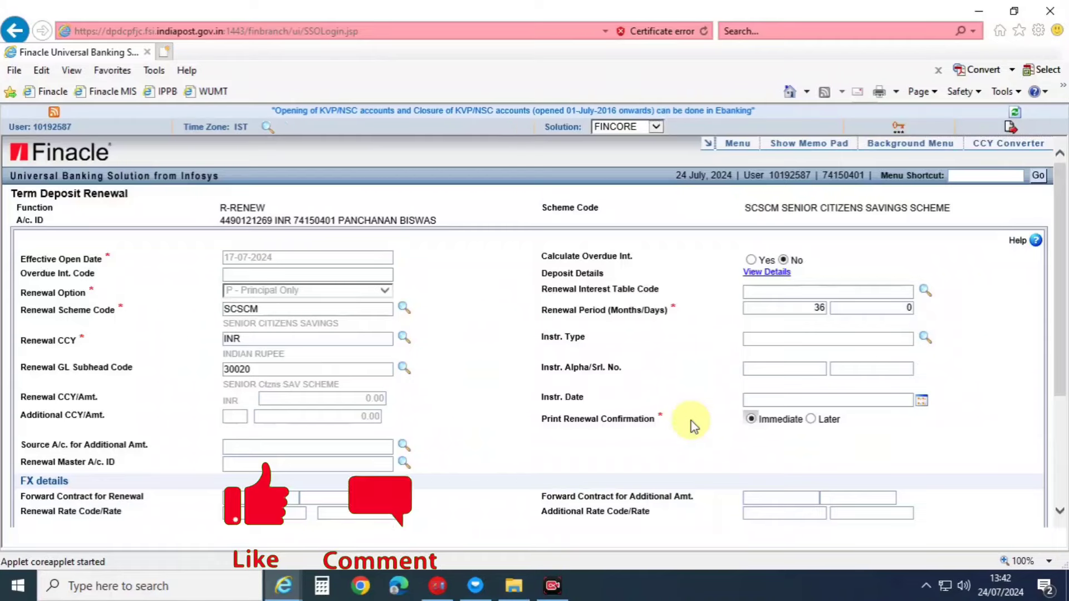
scroll(693, 418, down, 2)
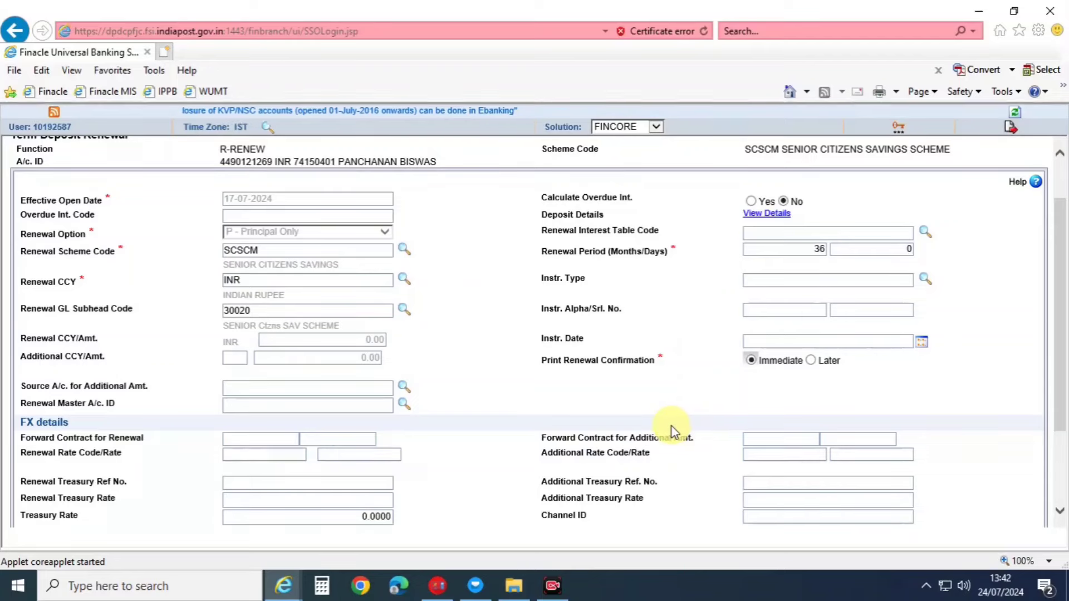
scroll(719, 390, up, 2)
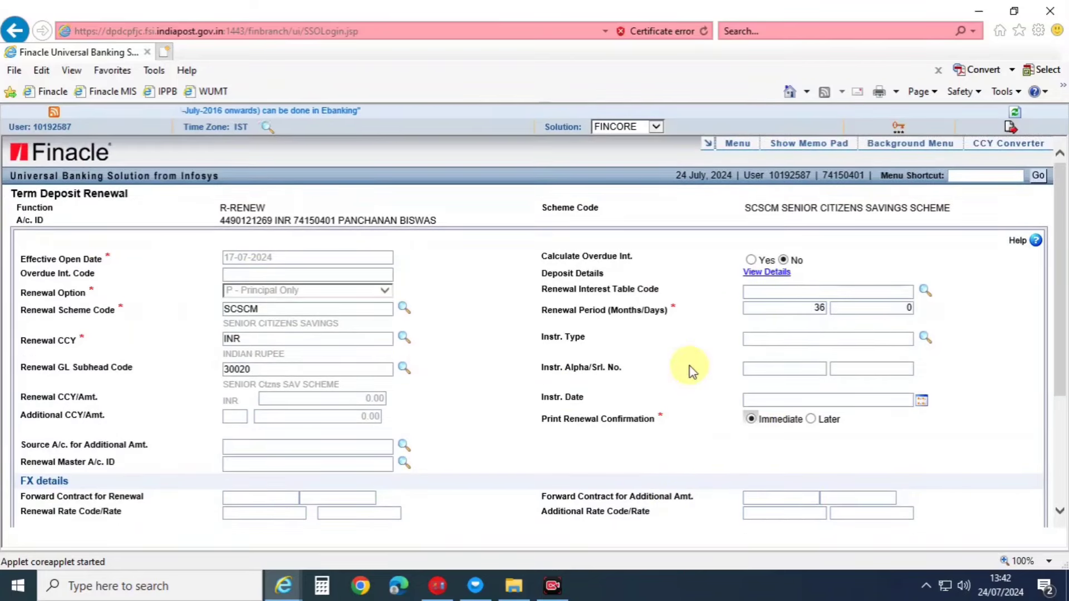
scroll(613, 377, down, 5)
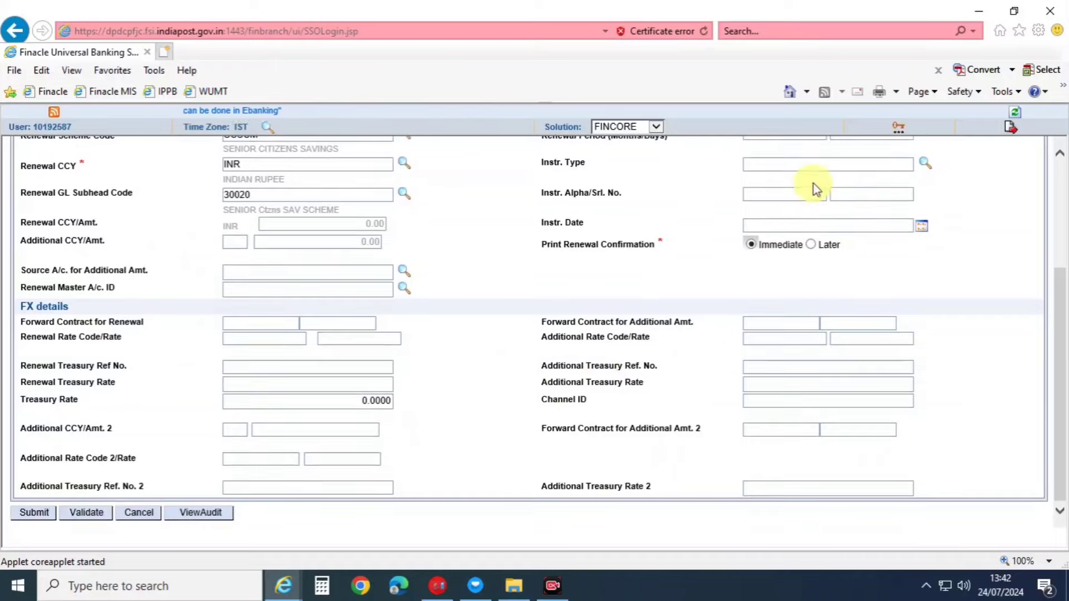
scroll(810, 273, up, 3)
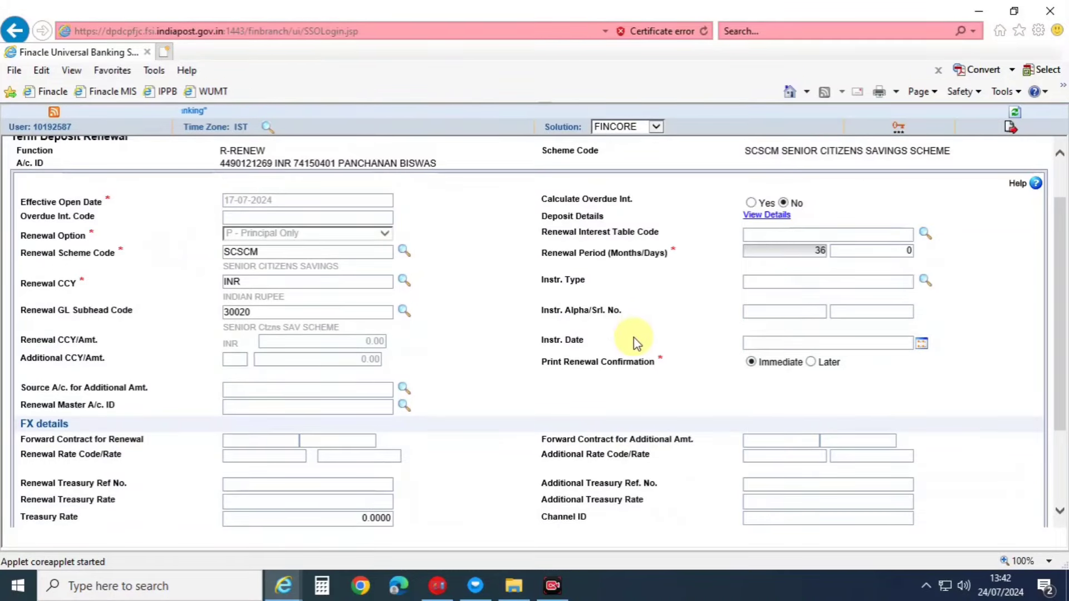
drag(1058, 269, 1058, 341)
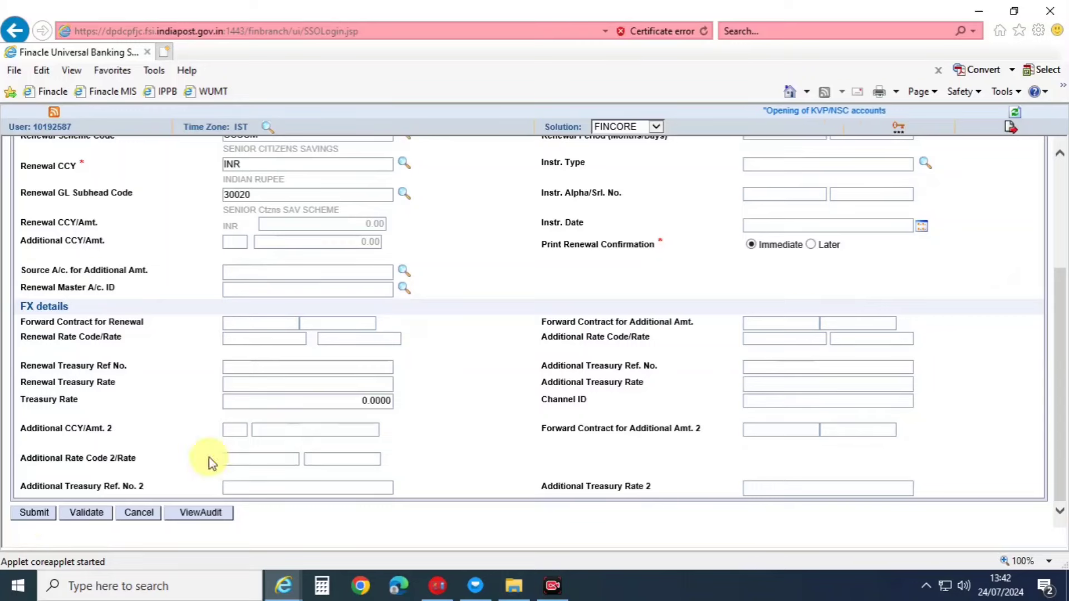
Submit the renewal, accept exception HZ8, and dismiss the success and session-expired notices.
click(31, 515)
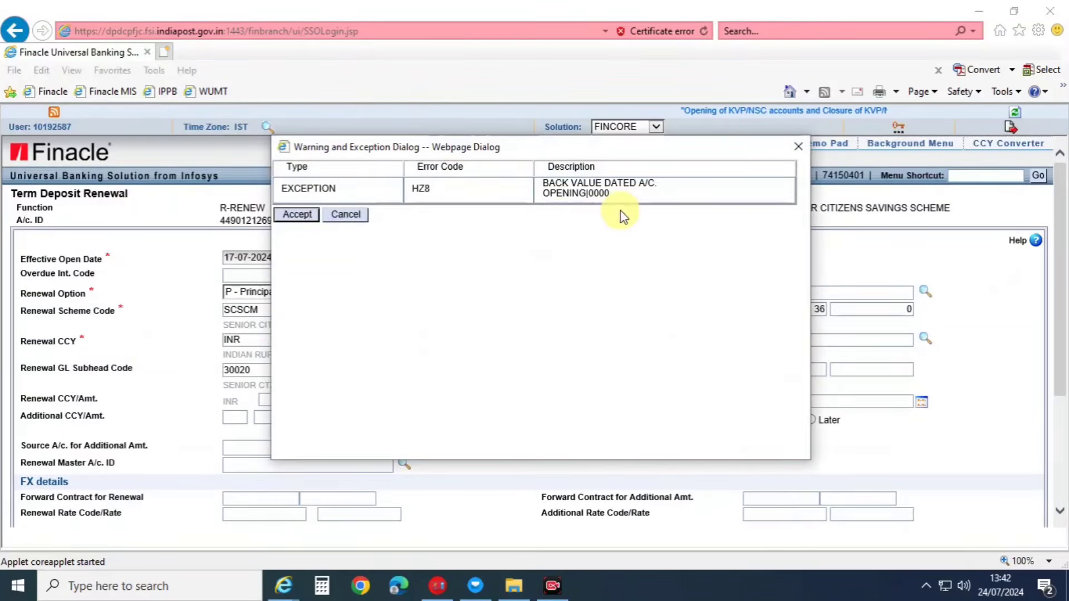
click(304, 219)
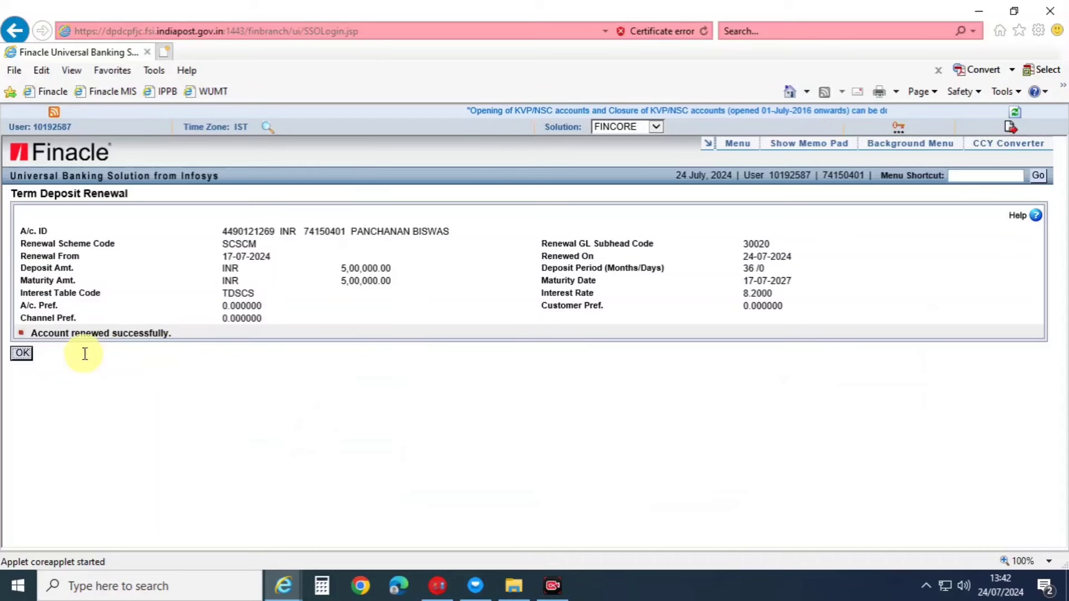
click(21, 353)
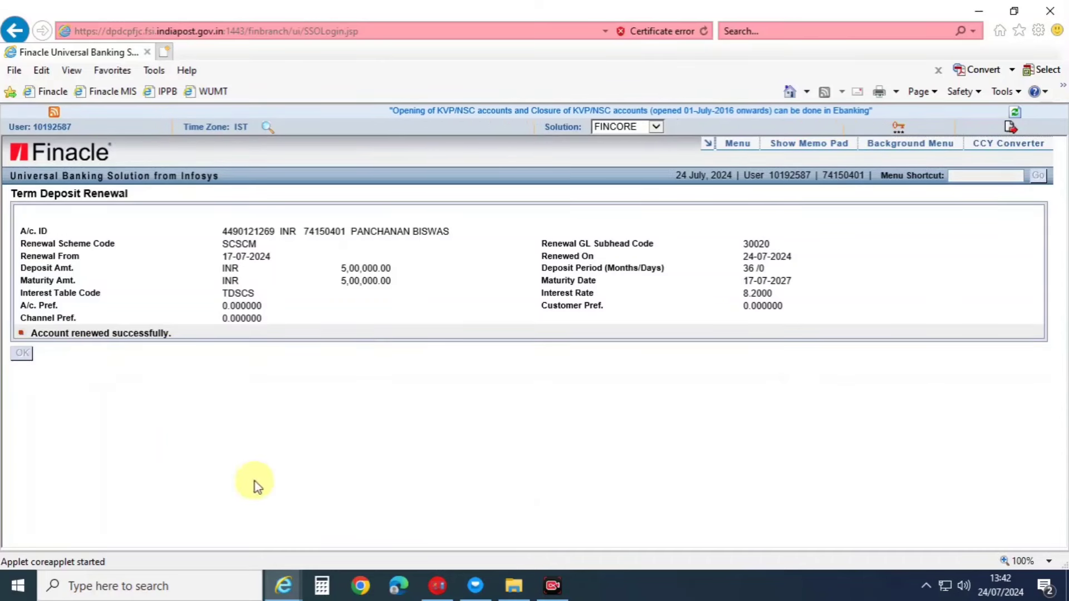
click(354, 540)
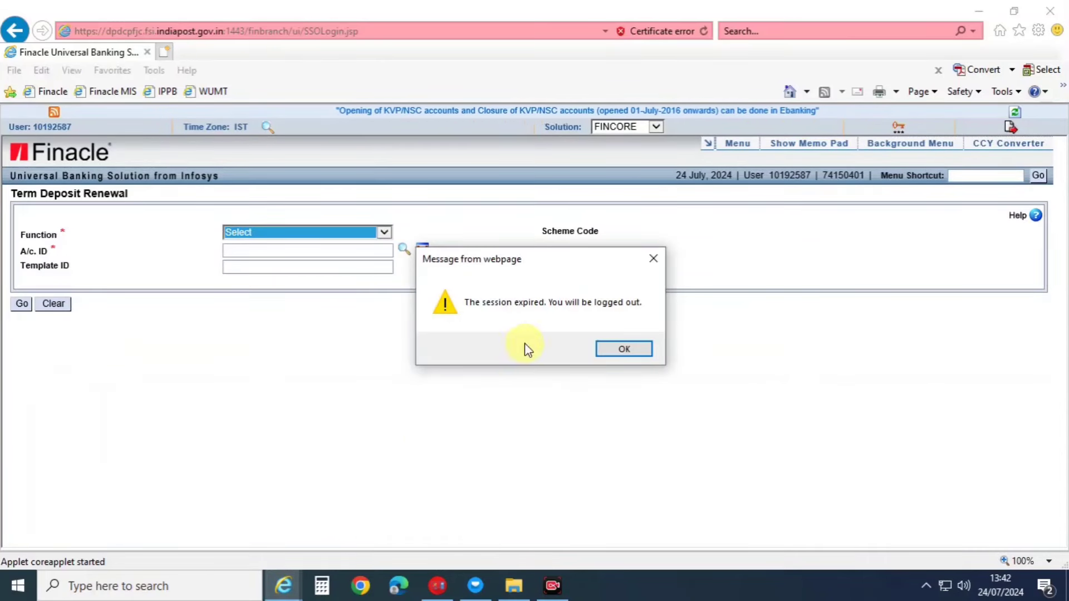
click(624, 351)
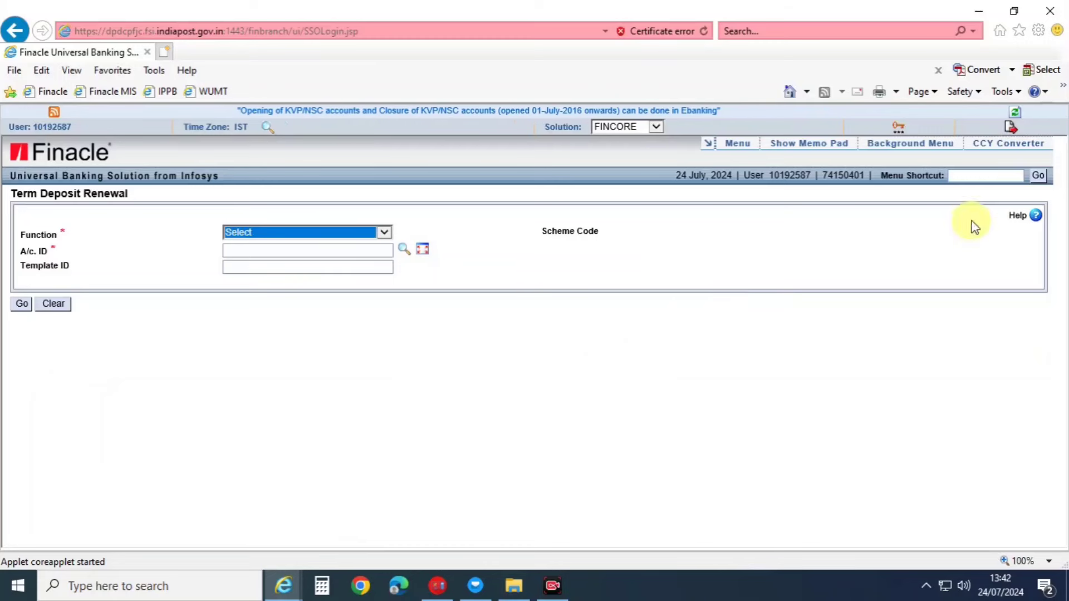
Attempt V - Verify on the renewed deposit in HTDREN as the same user, hitting error E2035.
click(969, 175)
text(HTD)
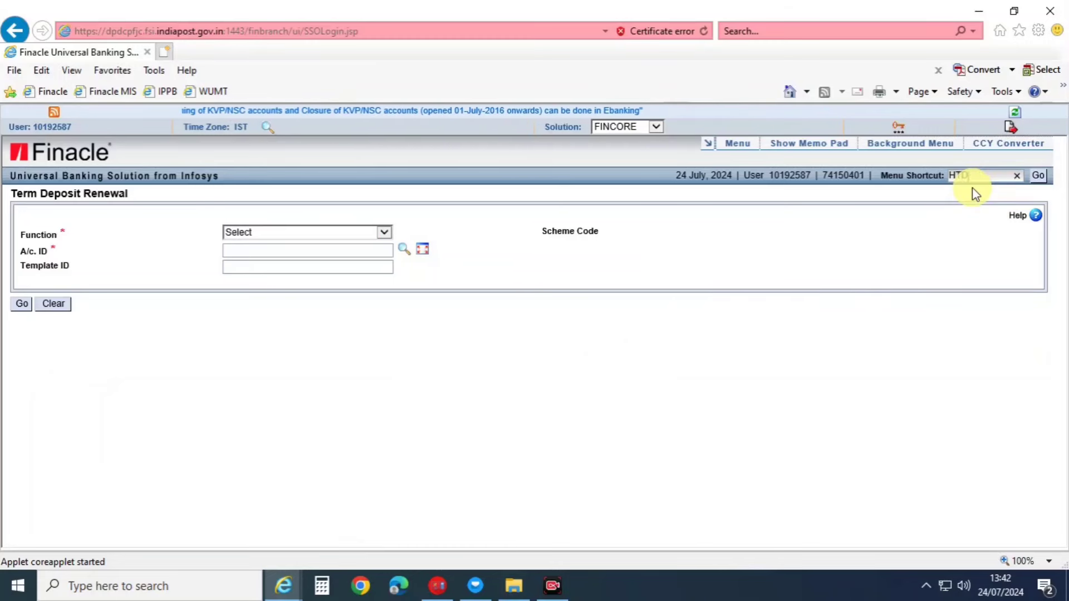
text(REN)
key(Return)
key(Return)
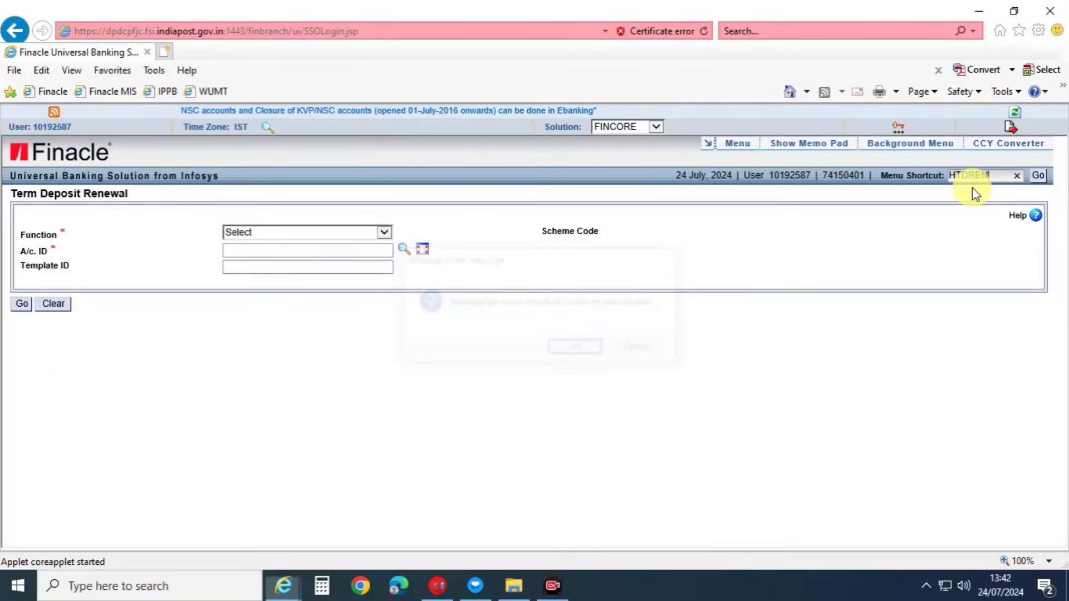
click(277, 232)
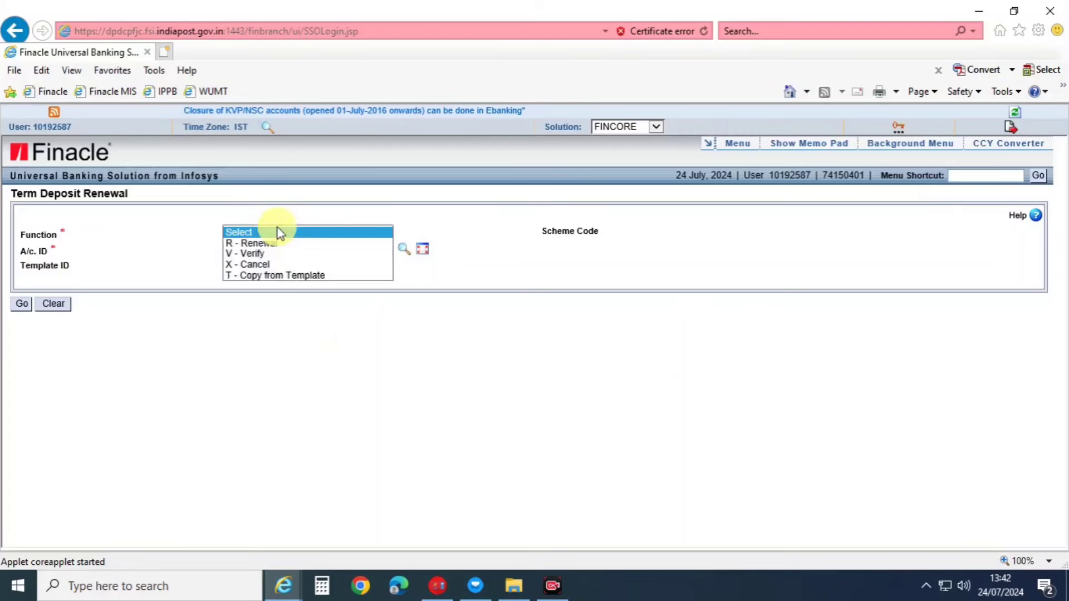
click(248, 254)
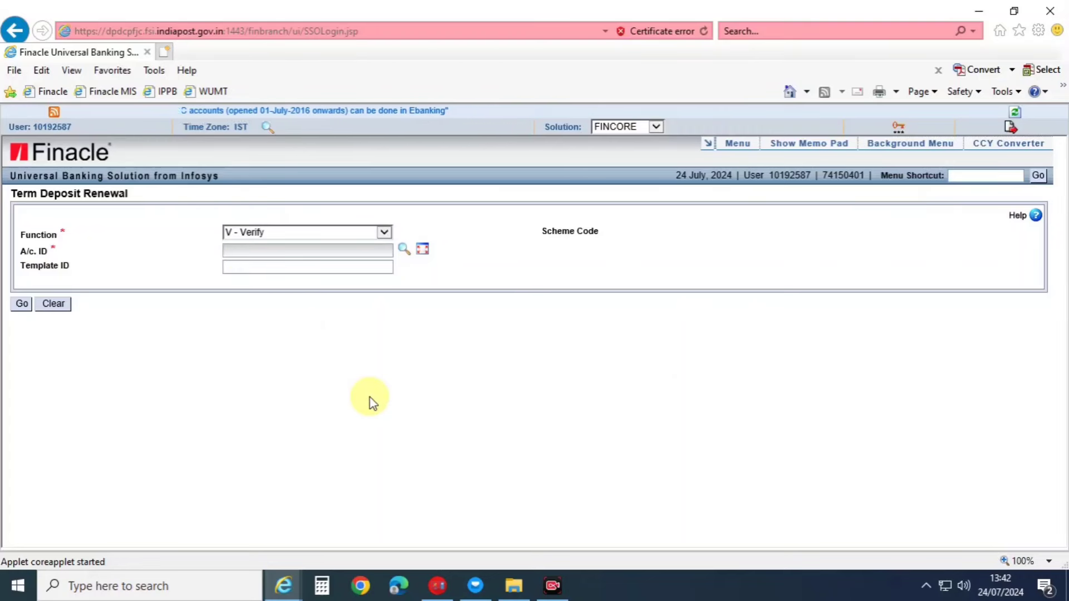
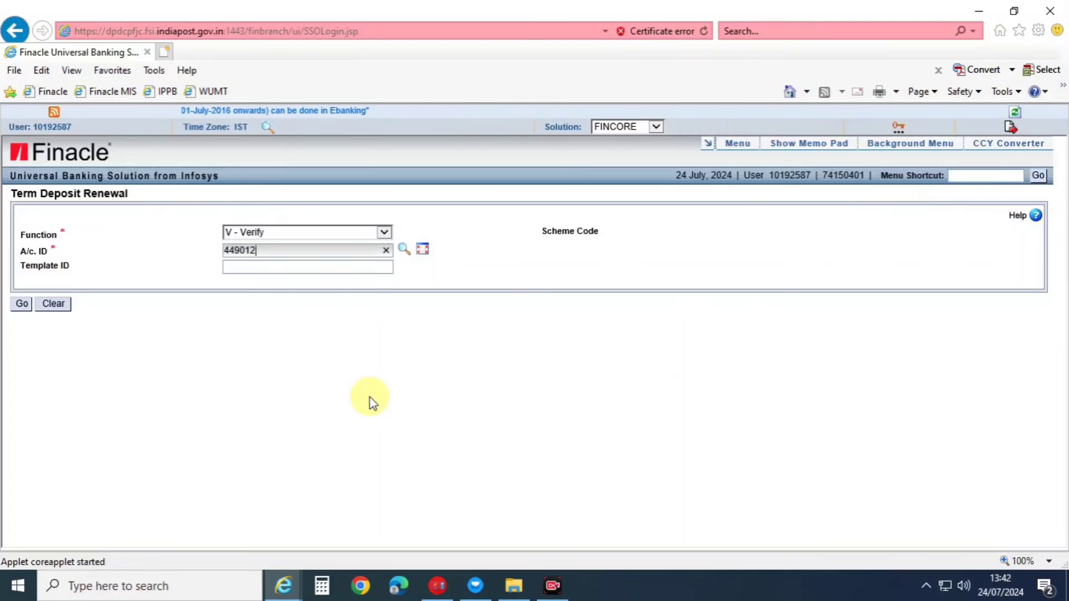
key(Tab)
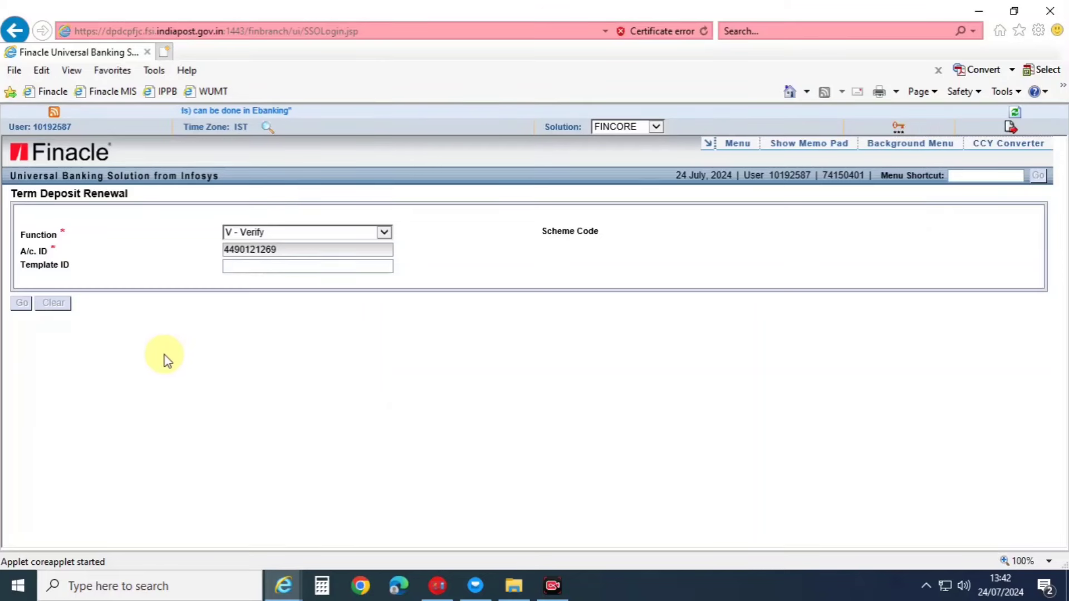
click(30, 305)
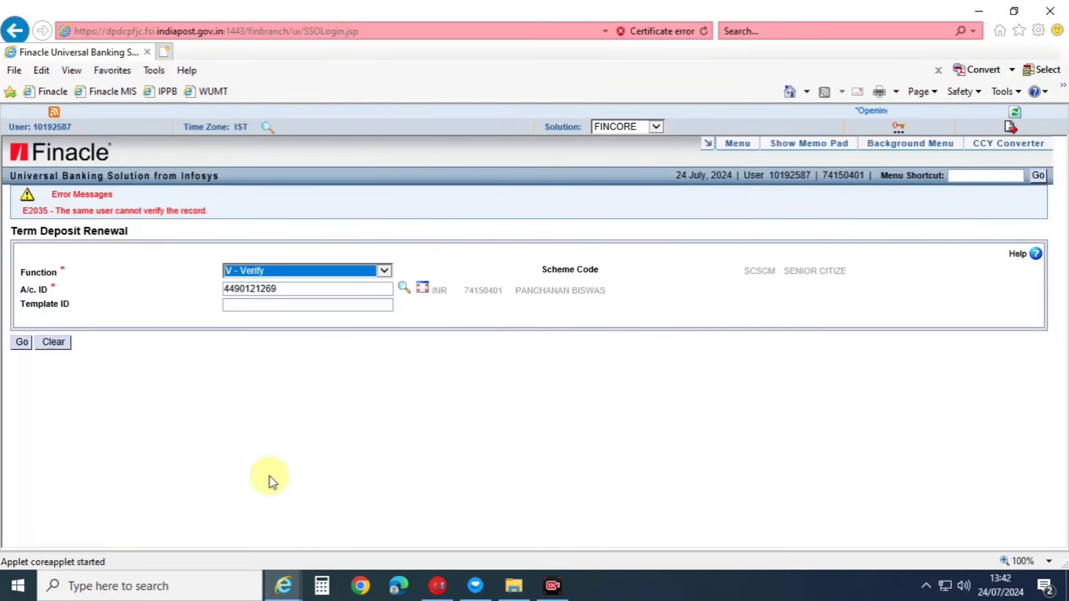
Switch to the second user's Finacle window and open the HTDREN renewal screen.
click(289, 592)
click(334, 521)
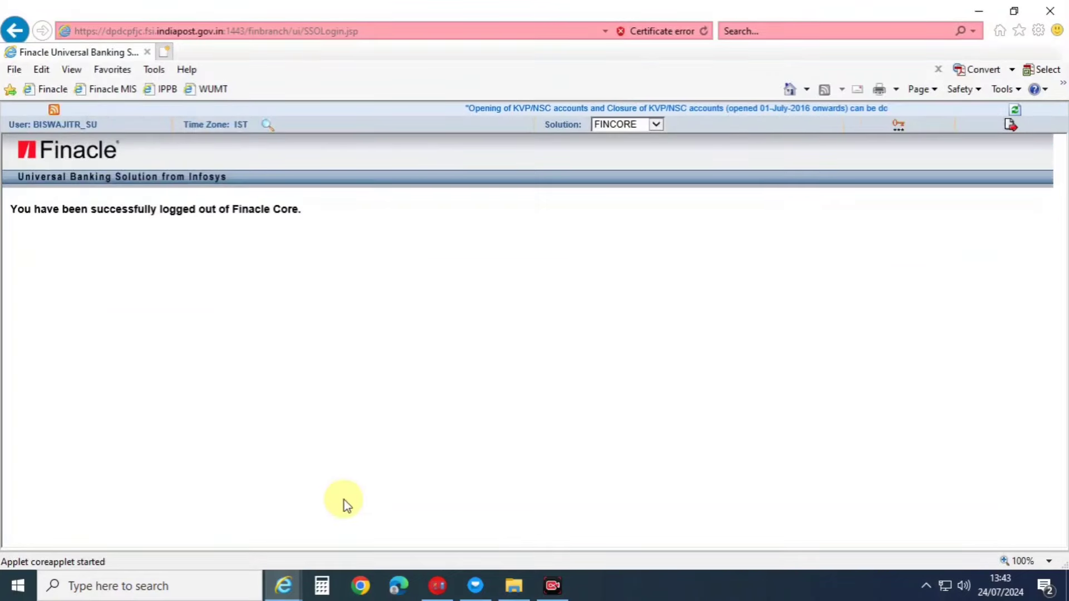
click(553, 586)
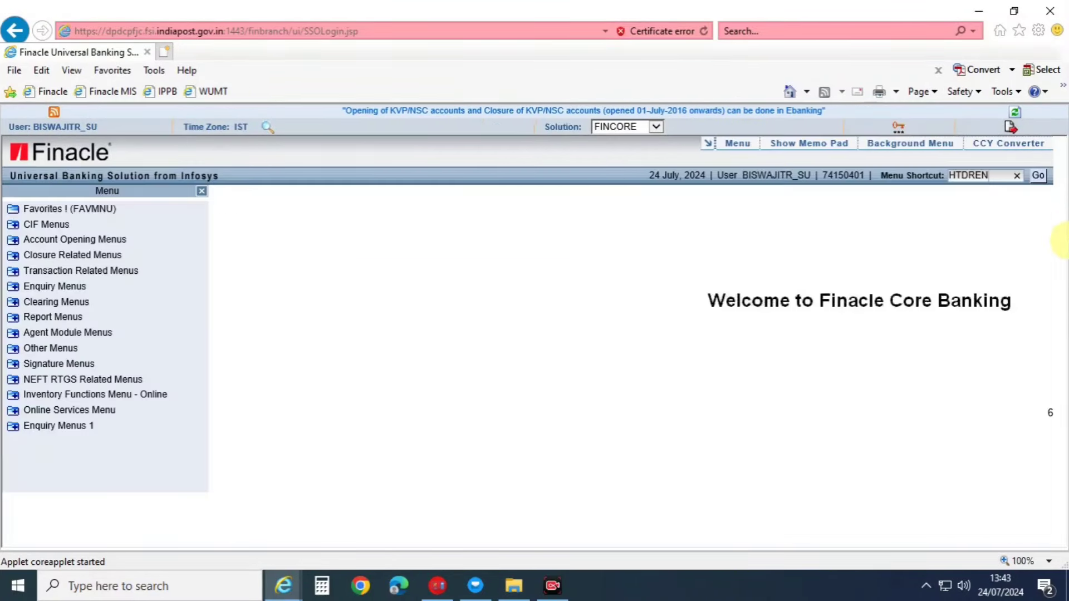
click(1038, 176)
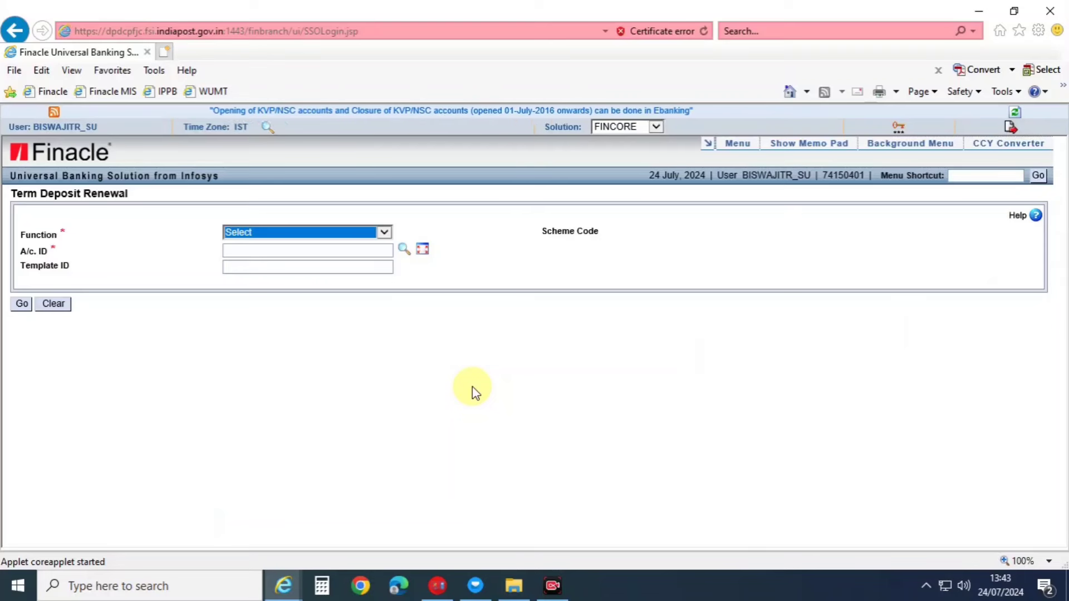
Load the deposit account for verification and accept the back-value-dated exception.
click(231, 249)
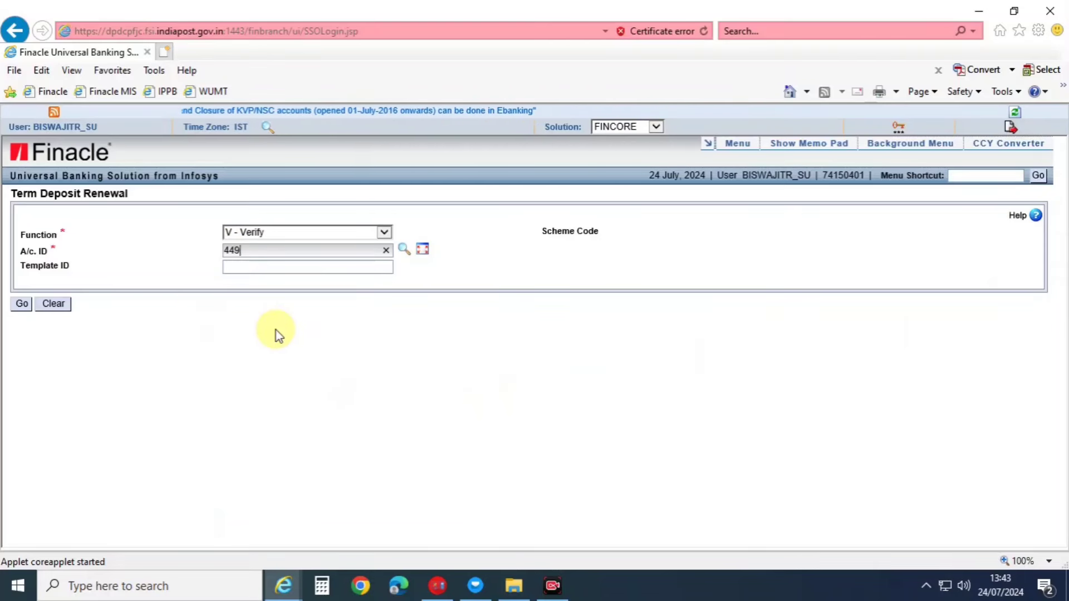
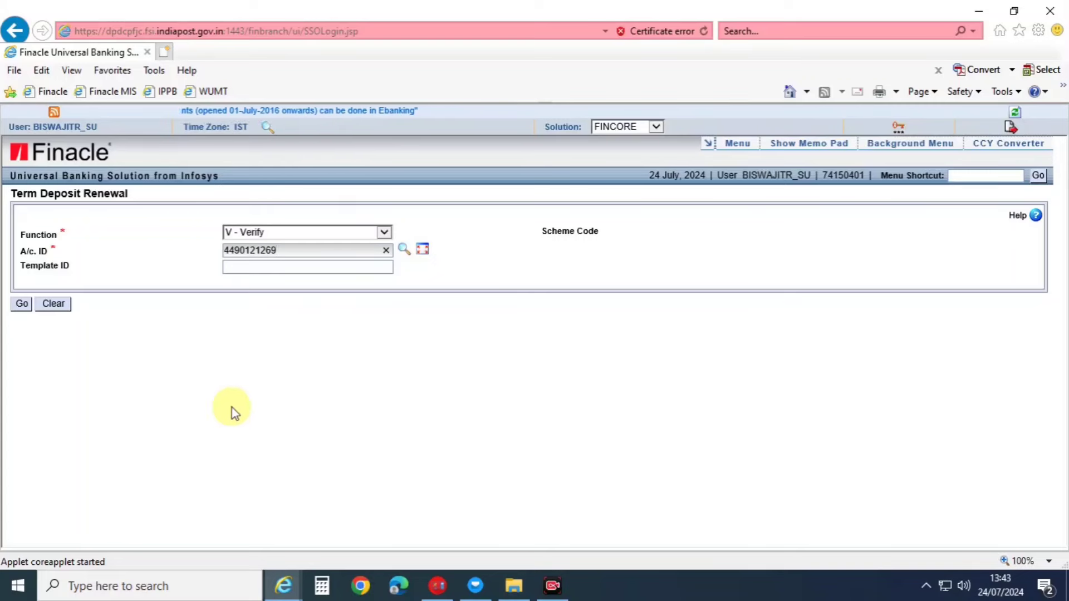
key(Tab)
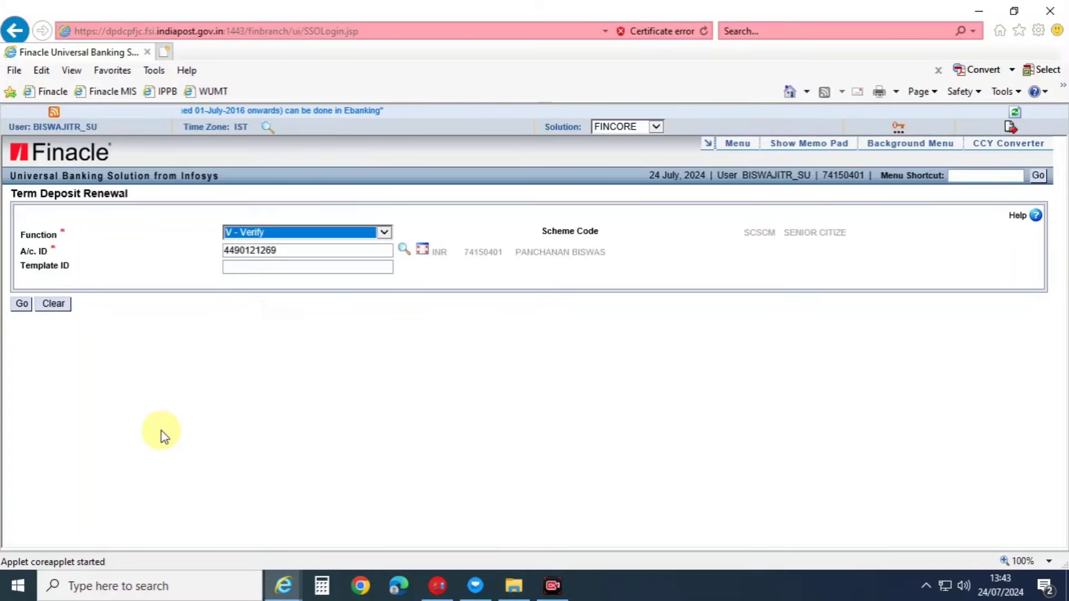
click(21, 305)
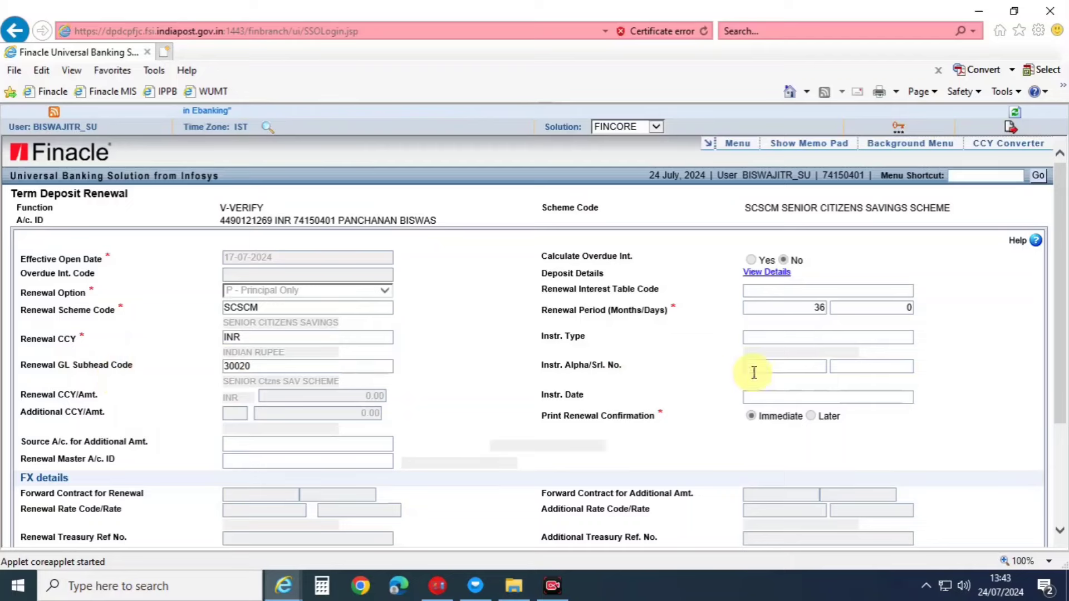
scroll(735, 382, down, 3)
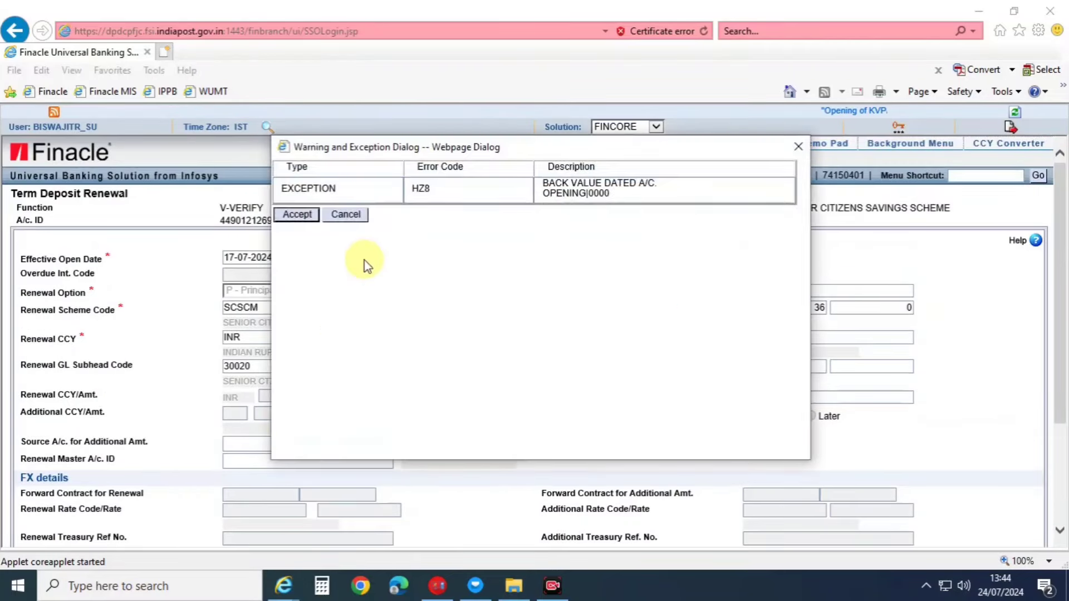
click(297, 215)
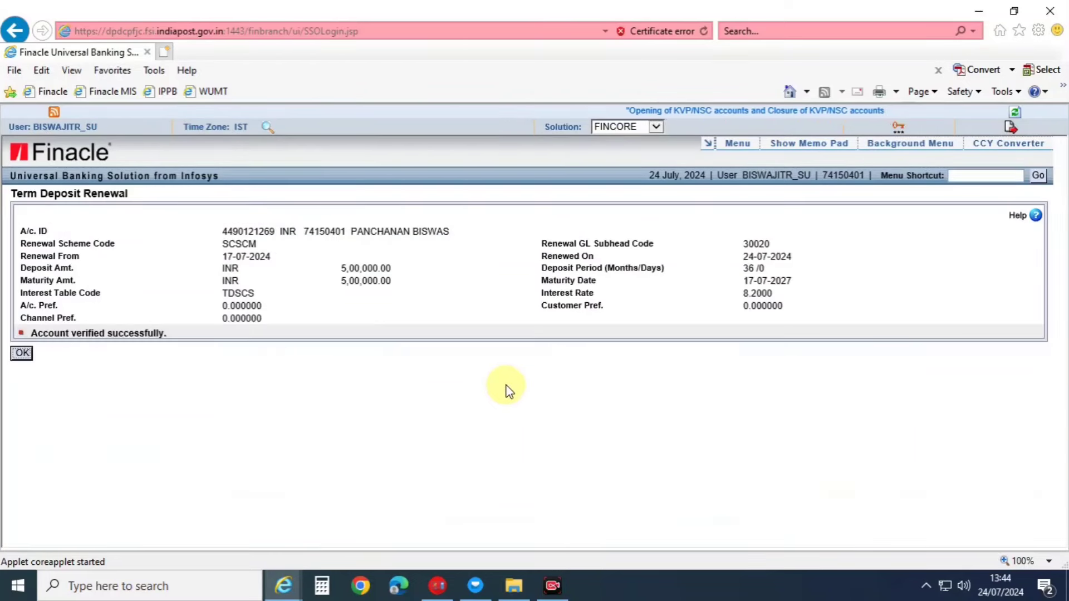
Preview the TD Renewal Confirmation letter from the HPR print queue: 5,00,000 INR, 36 months, 8.2%.
key(Return)
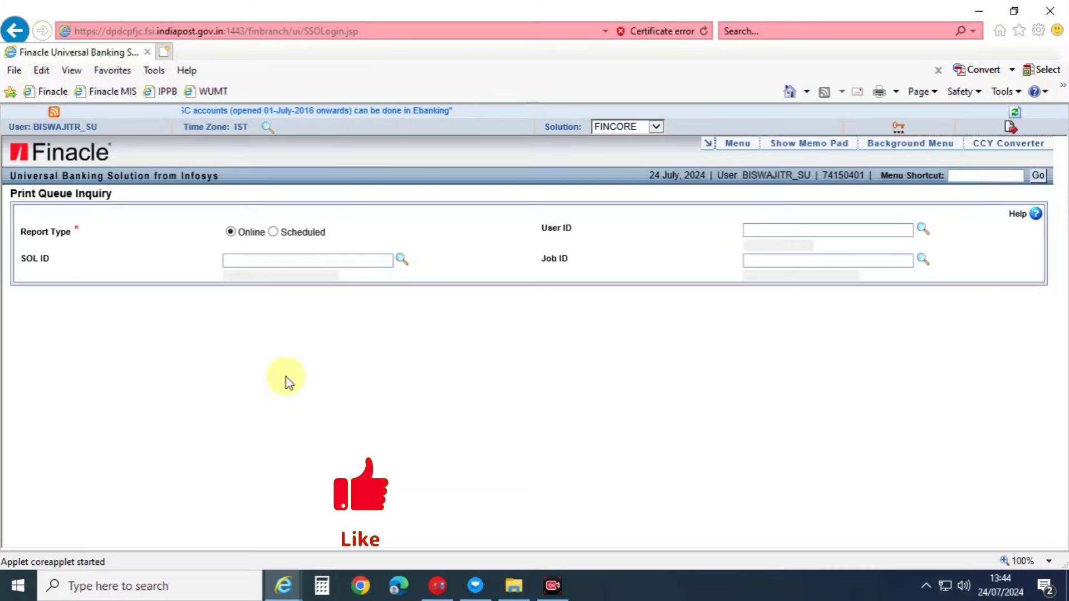
key(Return)
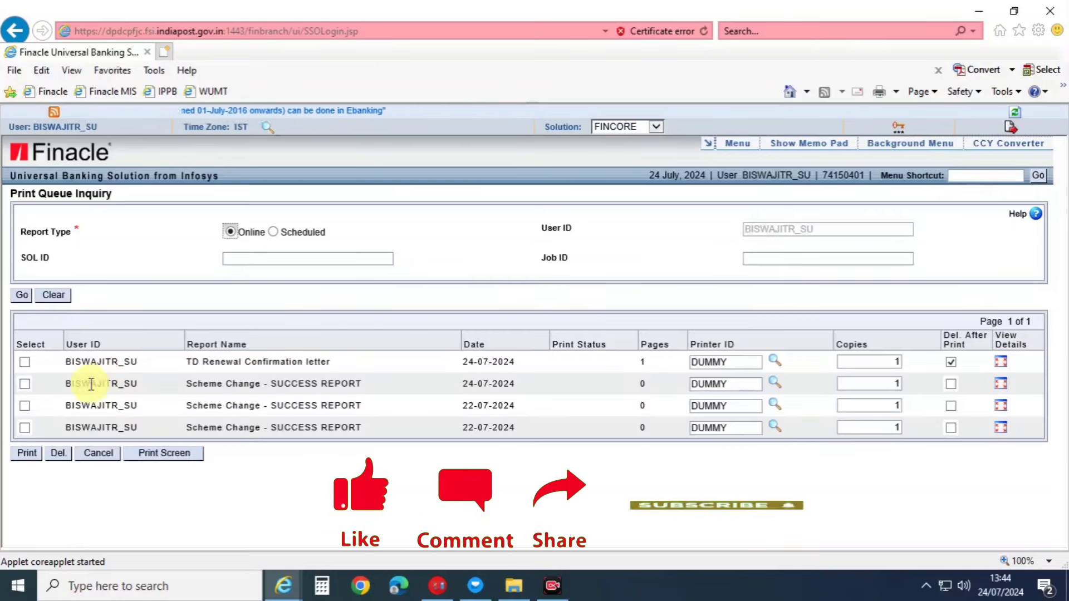
click(25, 362)
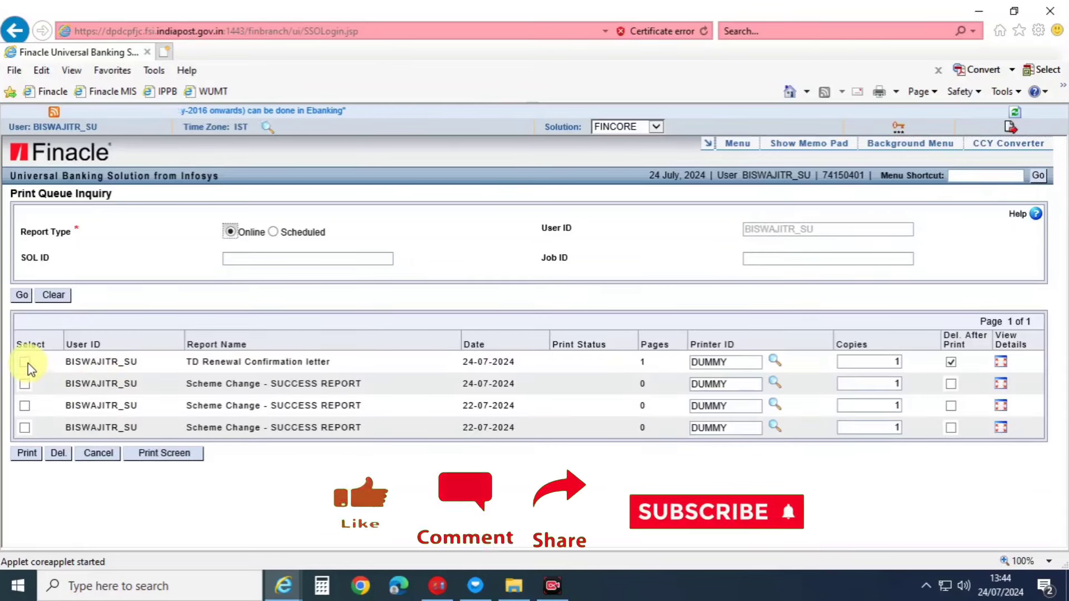
click(182, 458)
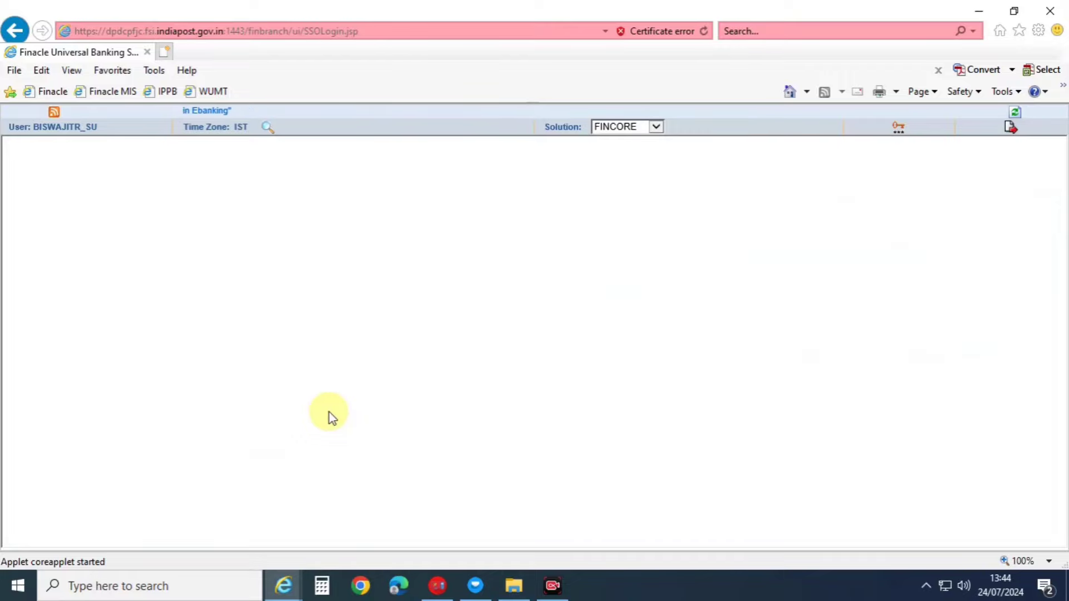
scroll(419, 332, down, 5)
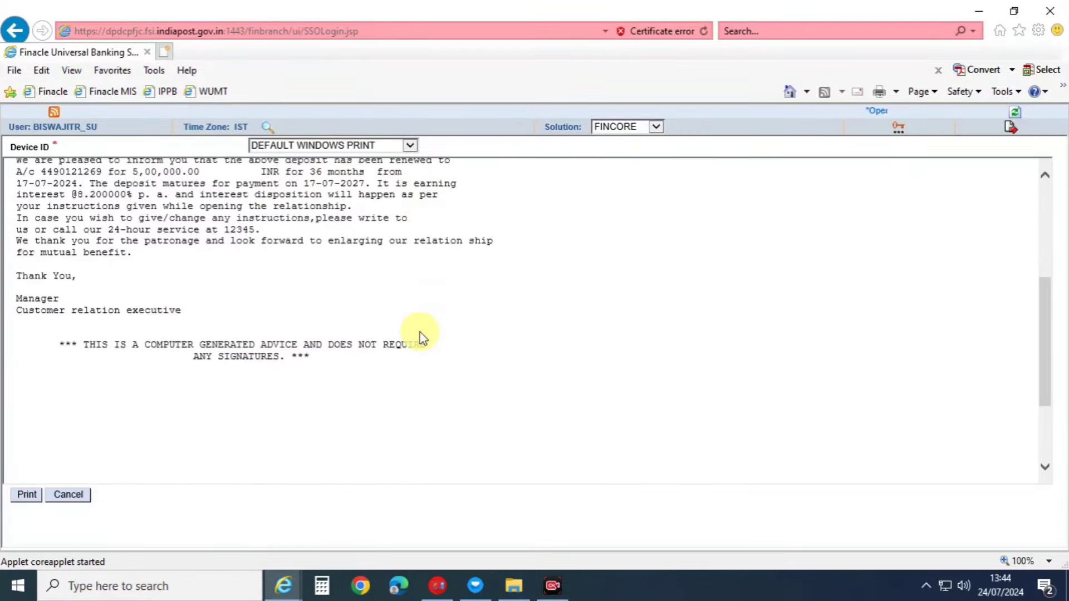
scroll(419, 332, up, 5)
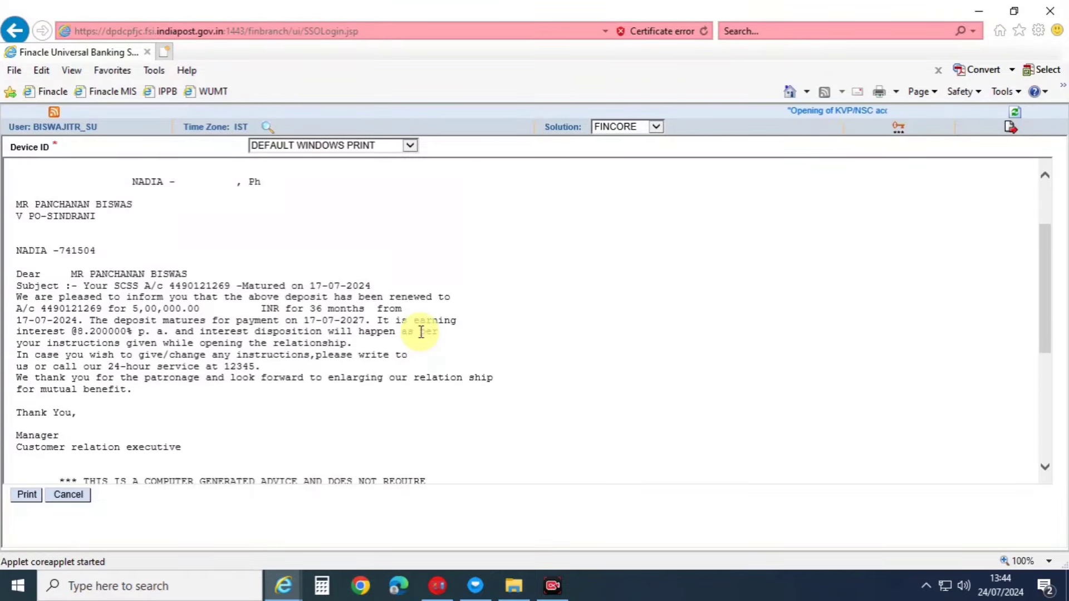
scroll(420, 332, up, 3)
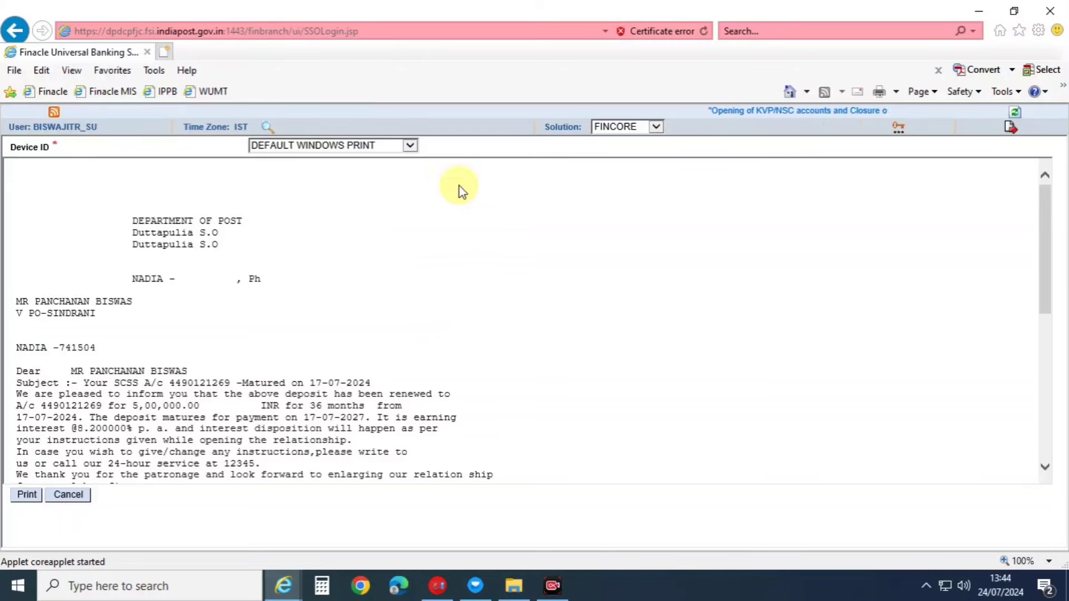
scroll(189, 429, down, 1)
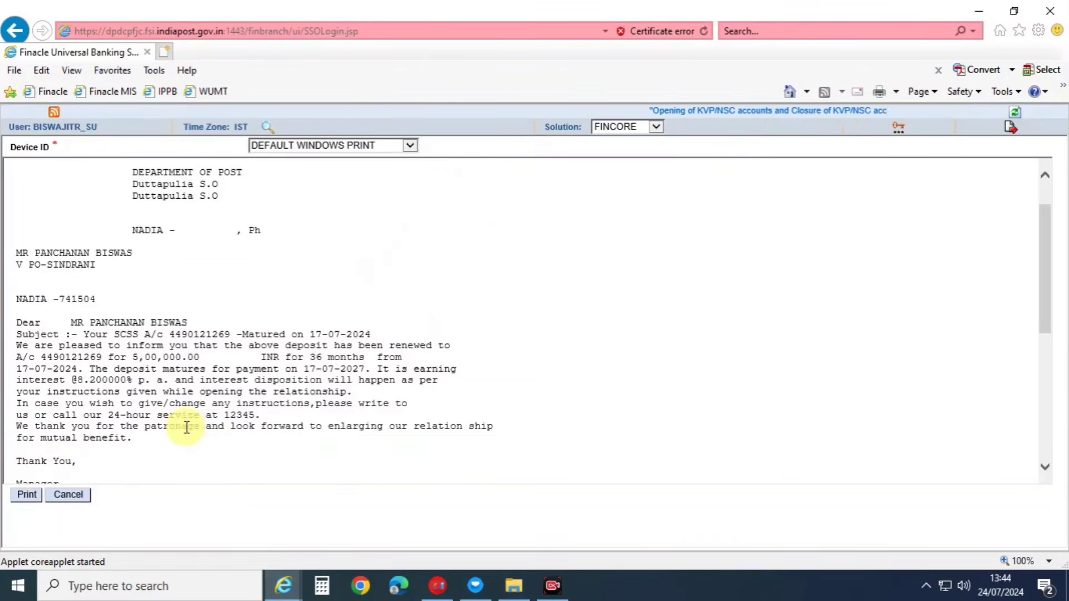
Print the letter on the HP LaserJet P1007 and confirm it printed successfully.
click(26, 494)
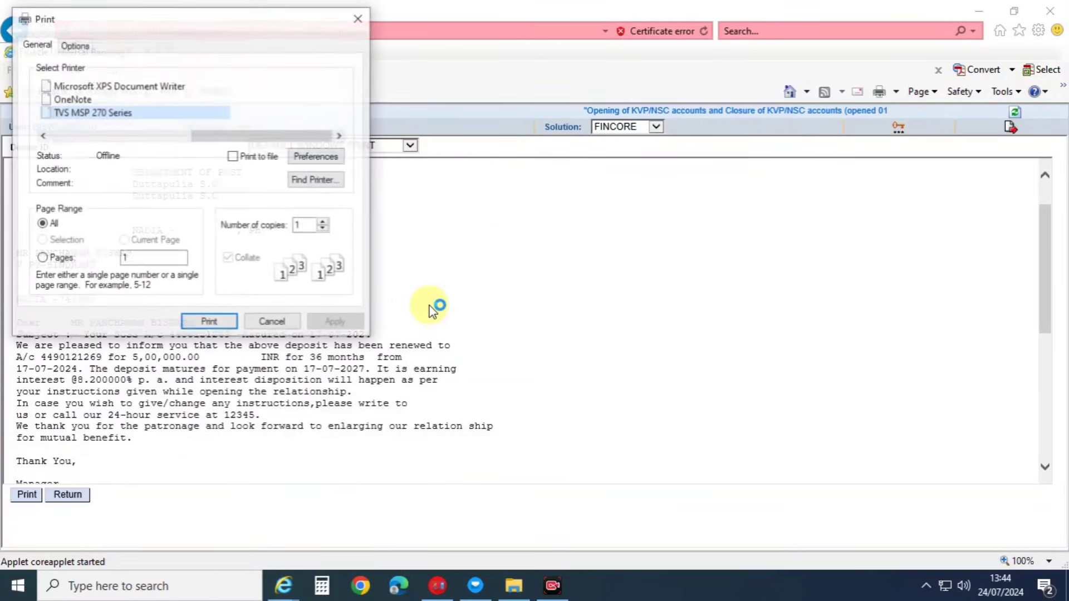
drag(251, 135, 103, 136)
click(89, 99)
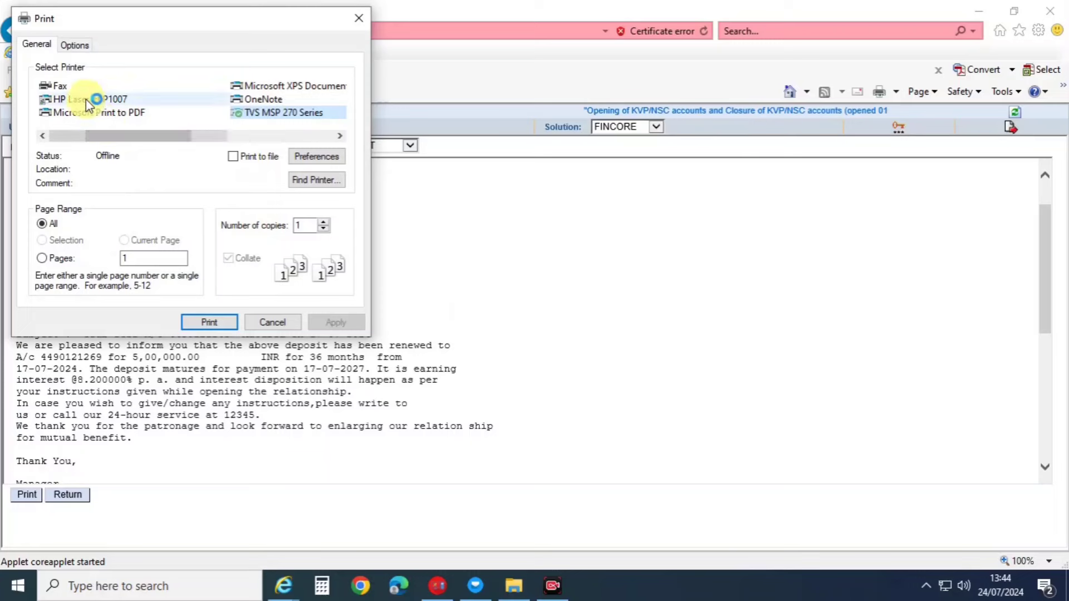
click(214, 323)
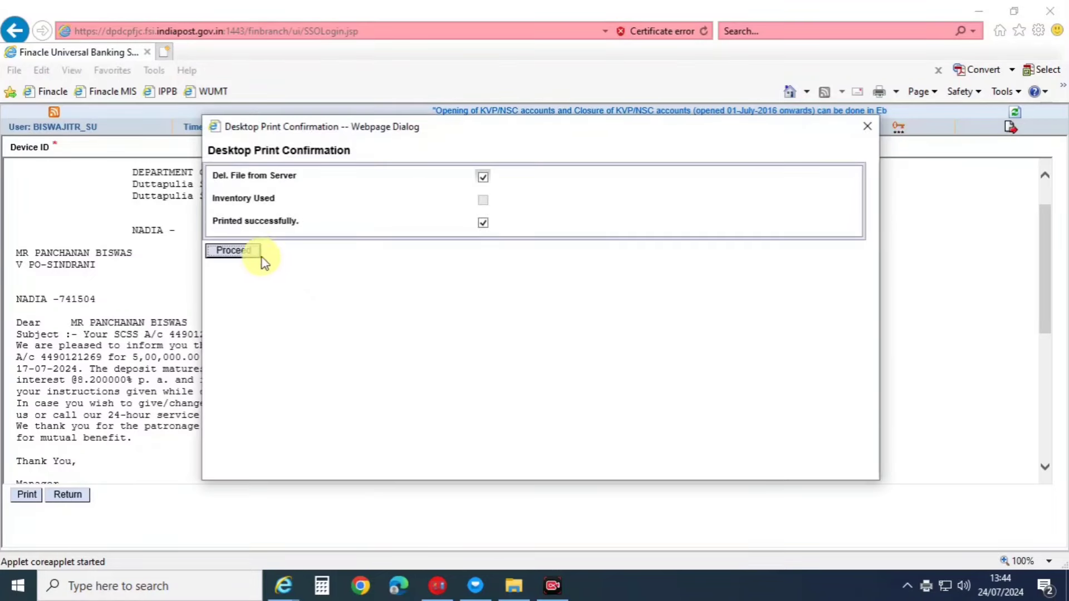
click(253, 249)
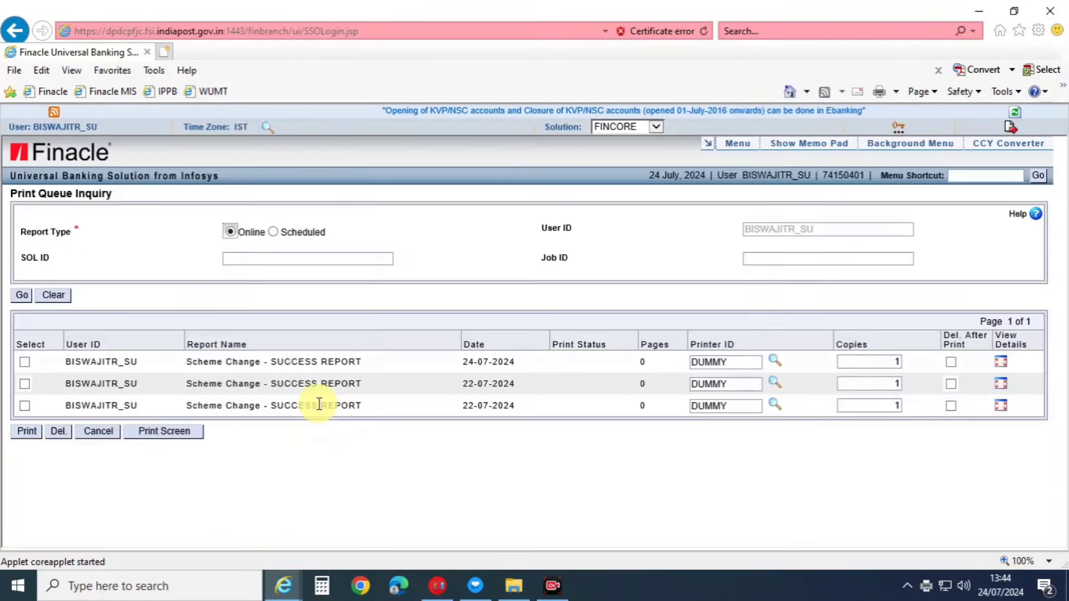